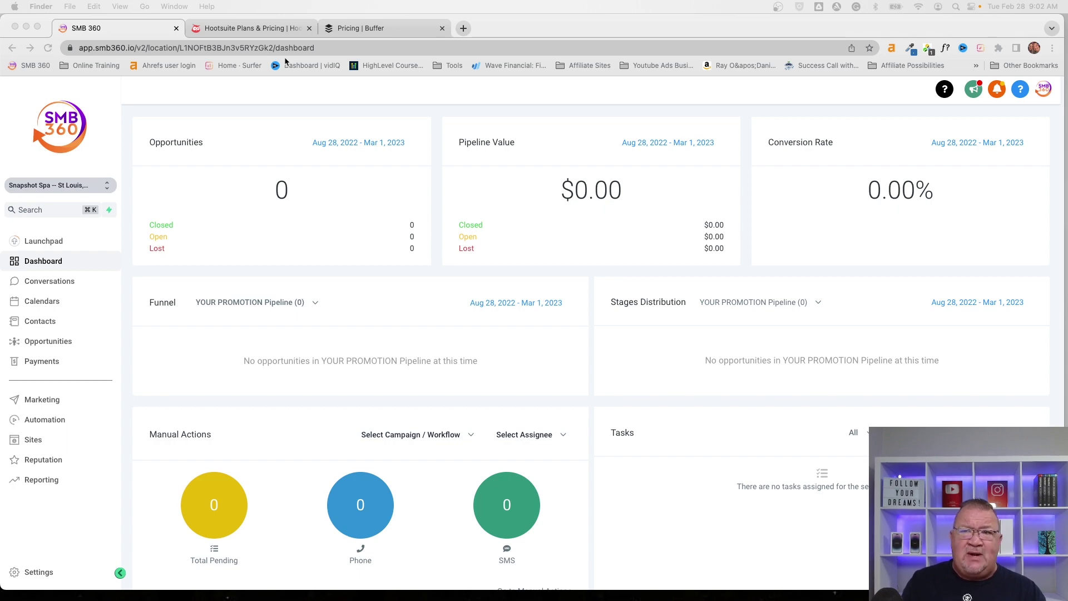
Review Hootsuite's plan cards, including Professional at $99/mo for 1 user and 10 social accounts
click(247, 28)
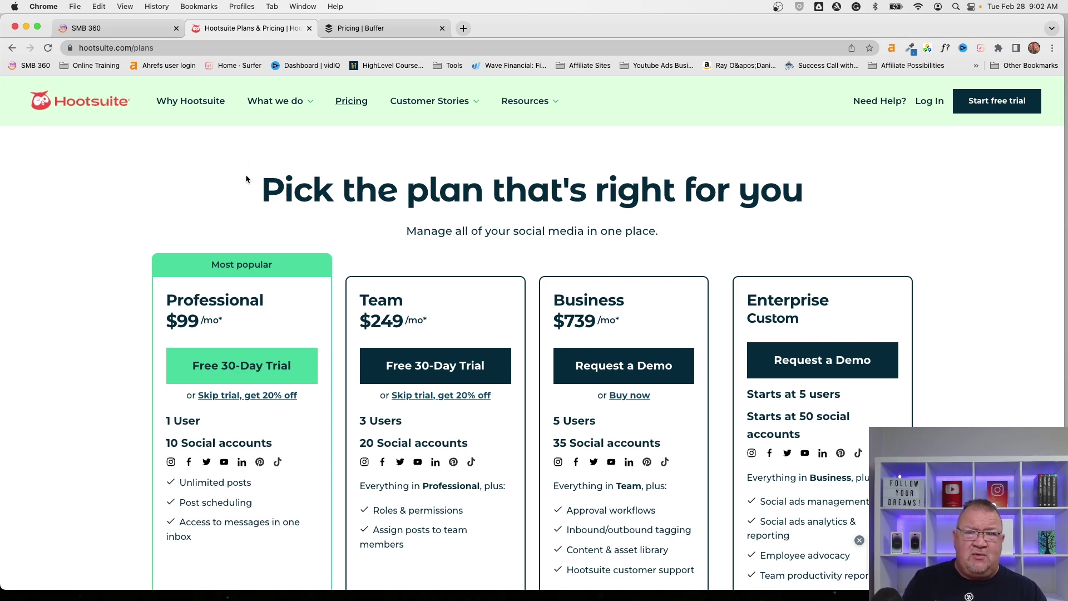
scroll(246, 178, down, 2)
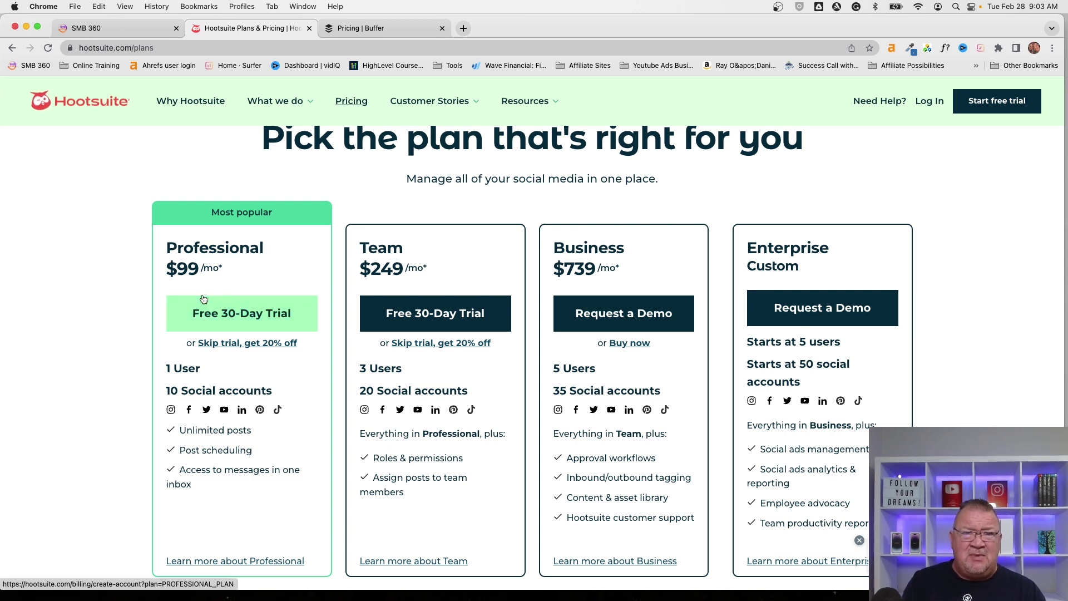
Review Buffer's yearly plans: Free $0, Essentials $5, Team $10 per channel, Agency $100
click(368, 29)
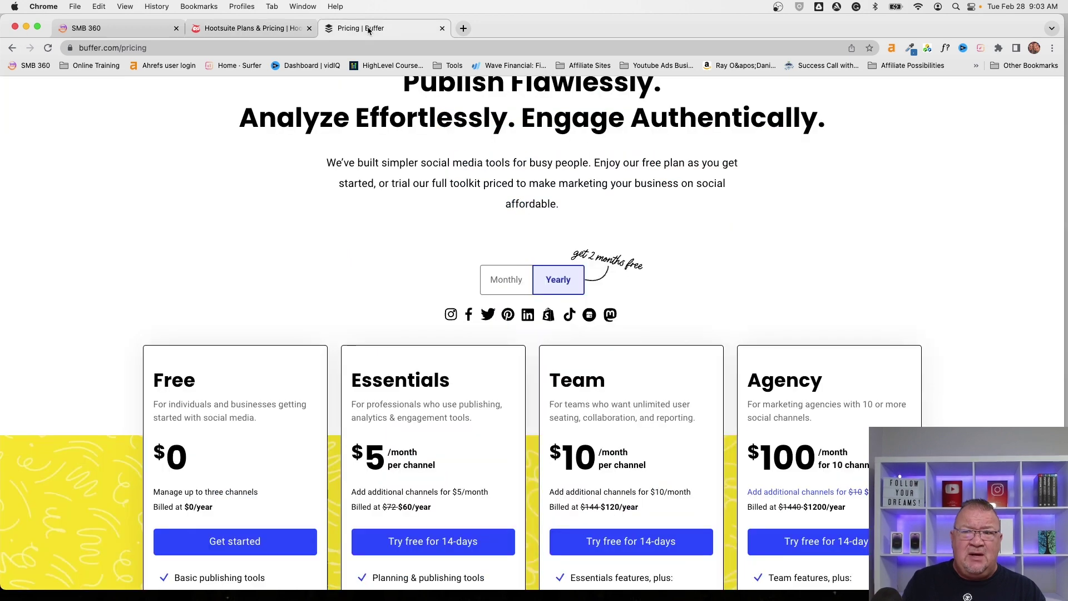
scroll(378, 259, down, 4)
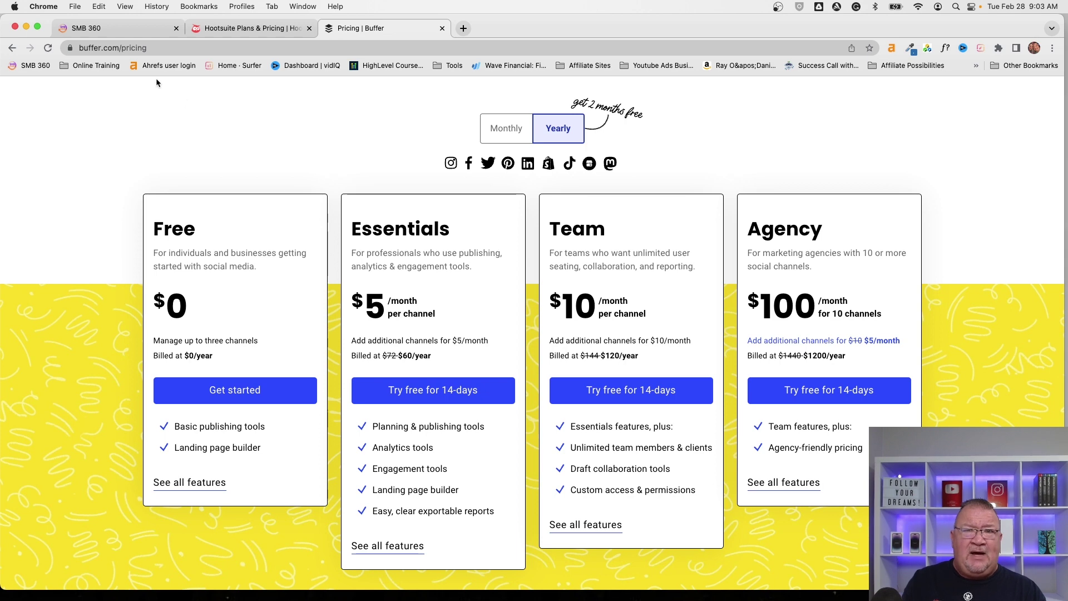
Return to the SMB 360 dashboard showing zero opportunities and $0.00 pipeline value
click(112, 31)
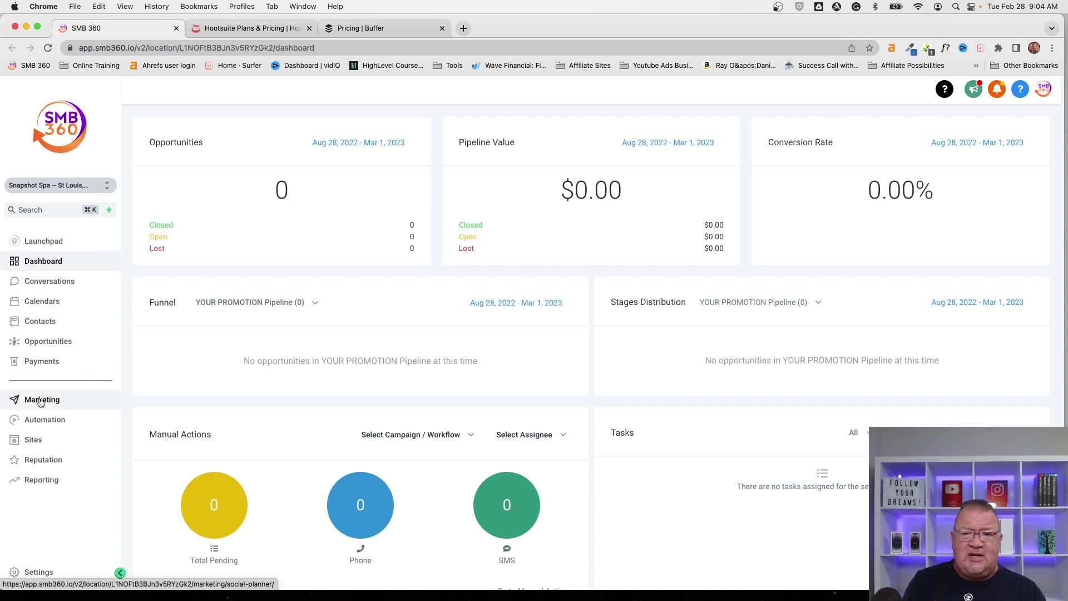
Go to the Marketing Social Planner page with its social account connection prompts
click(42, 400)
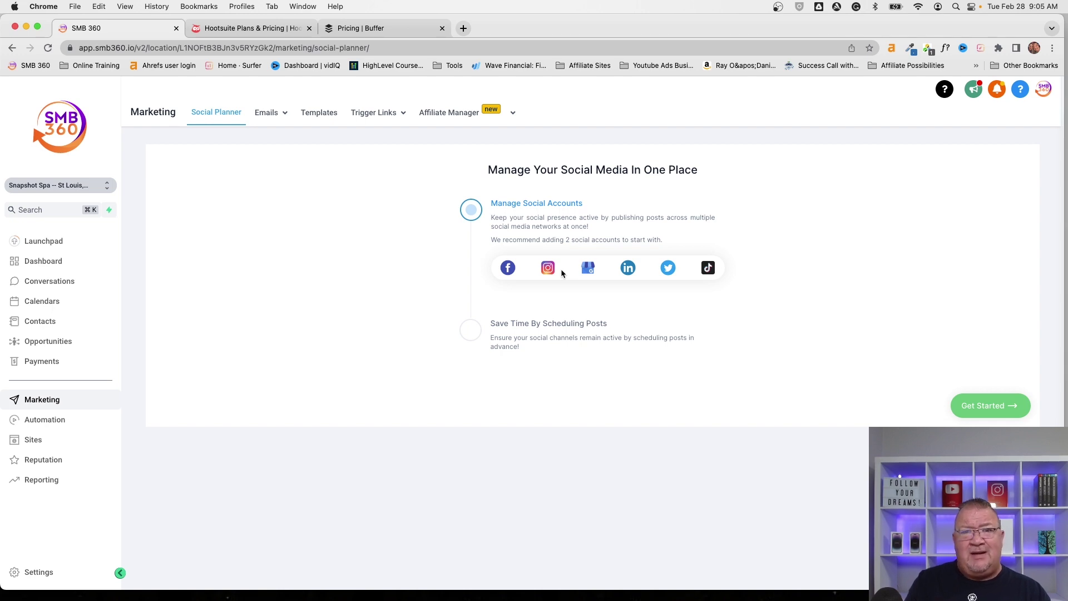
Switch to the Chesterfield sub-account and review its connected social accounts
click(95, 189)
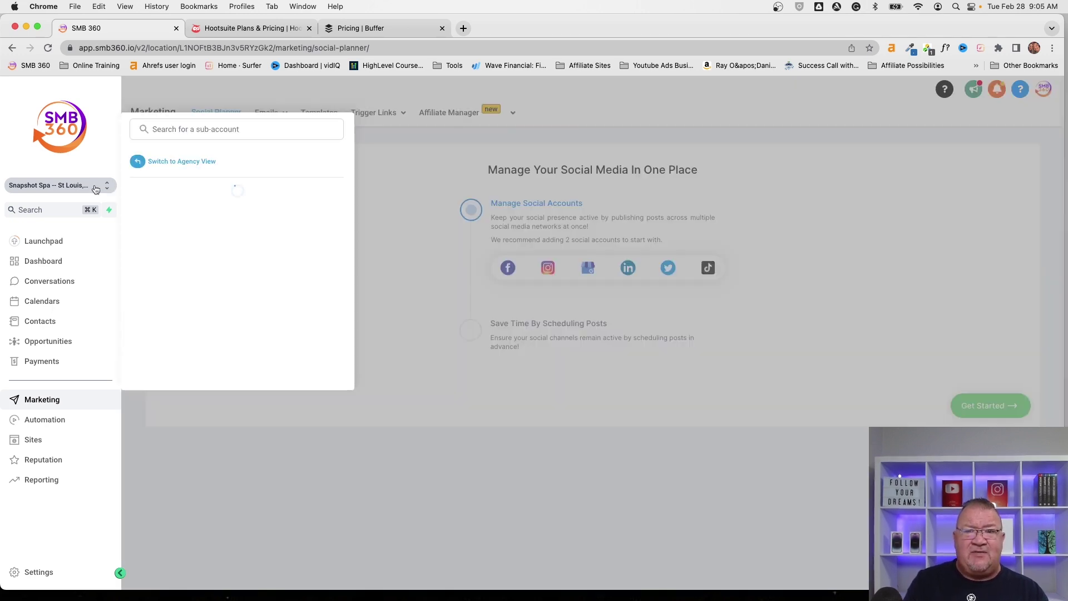
scroll(197, 256, down, 3)
click(194, 332)
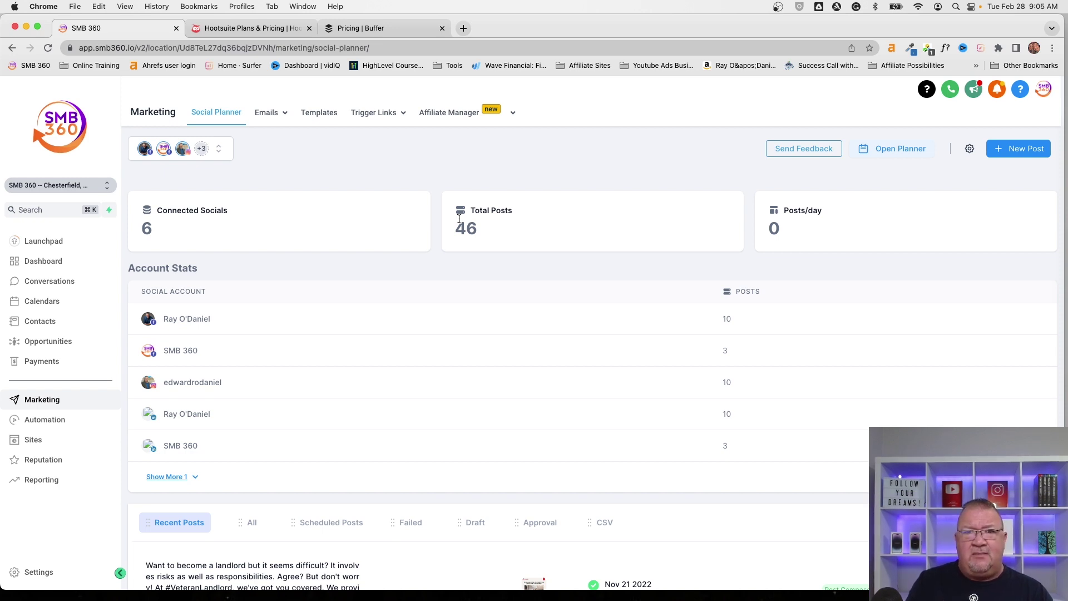
click(218, 150)
scroll(256, 295, down, 1)
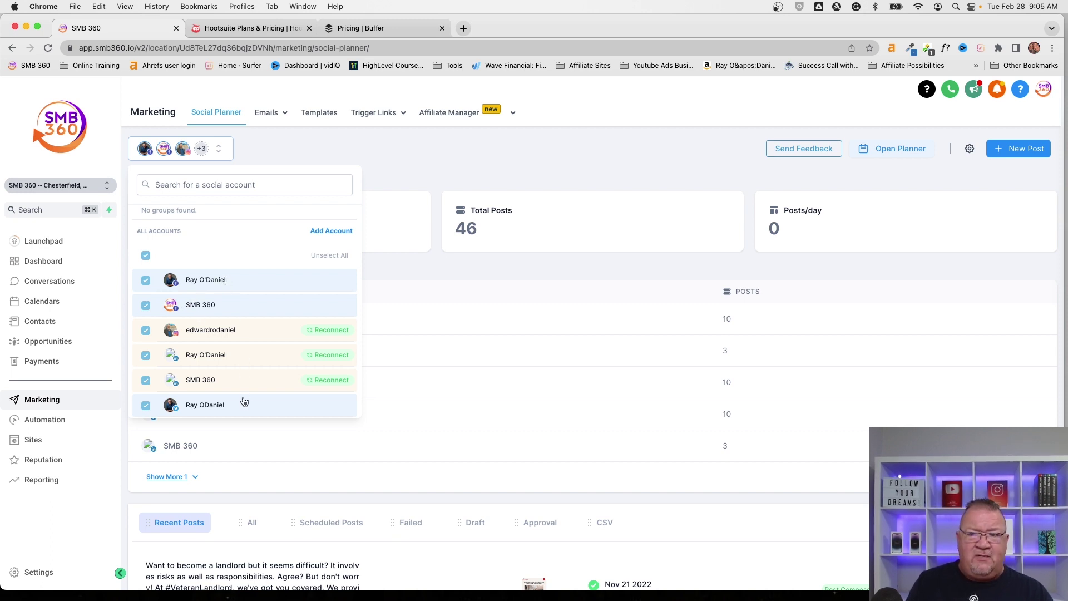
Close the account selector and expand Account Stats to show all six accounts' post counts
click(247, 154)
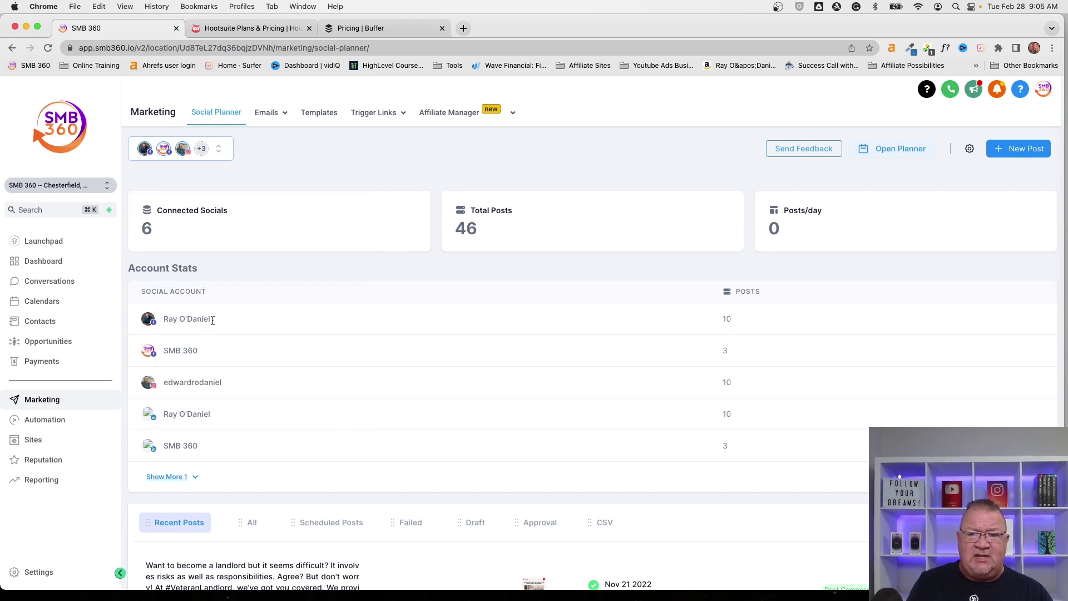
click(162, 477)
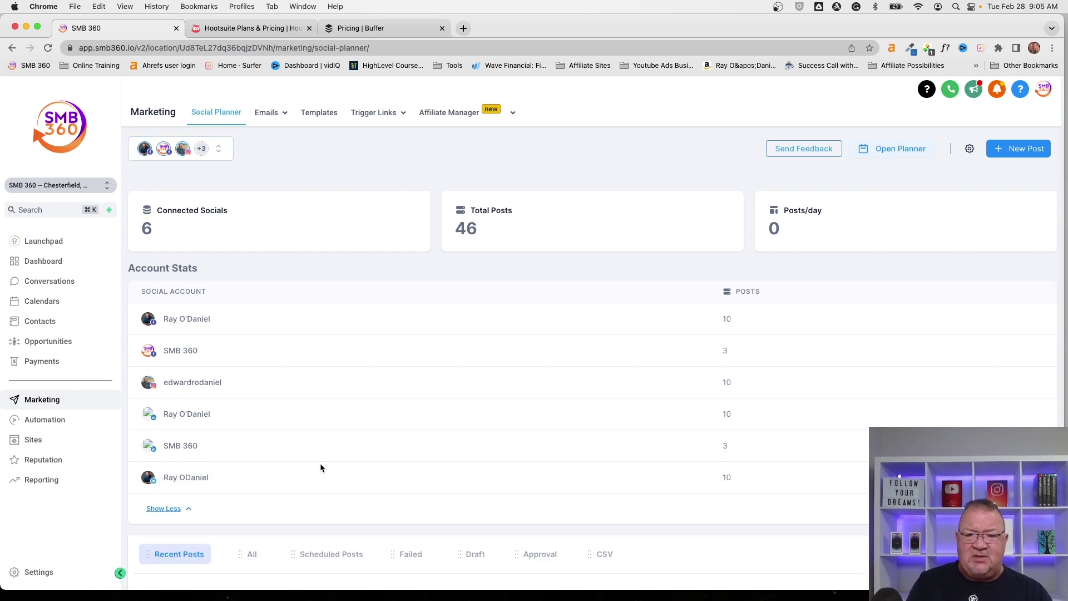
scroll(322, 465, down, 3)
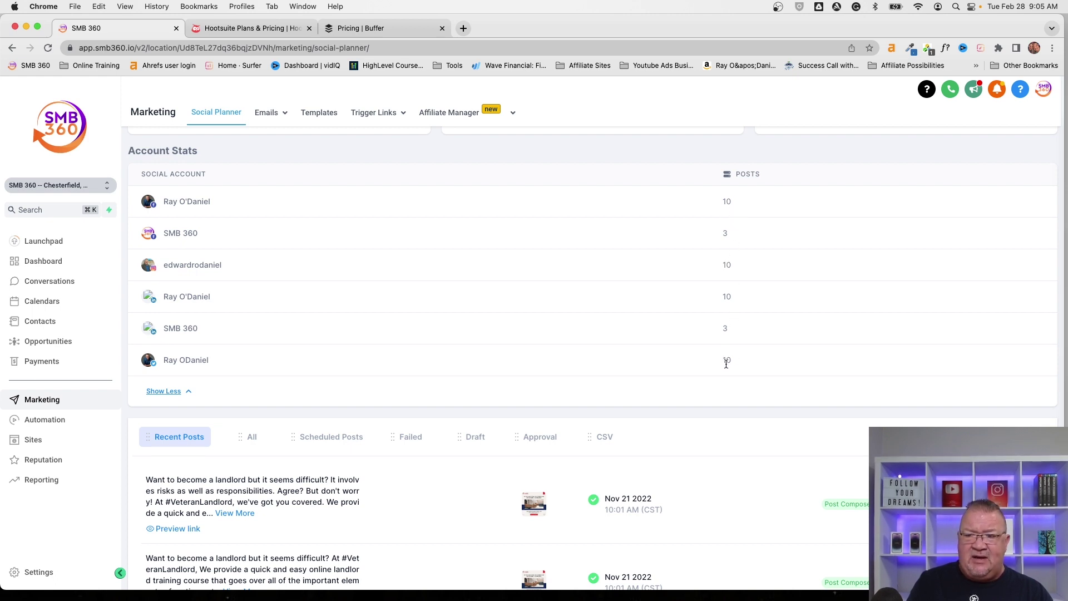
Check the All, Scheduled and Failed post lists, finding no scheduled or failed posts
scroll(727, 364, down, 5)
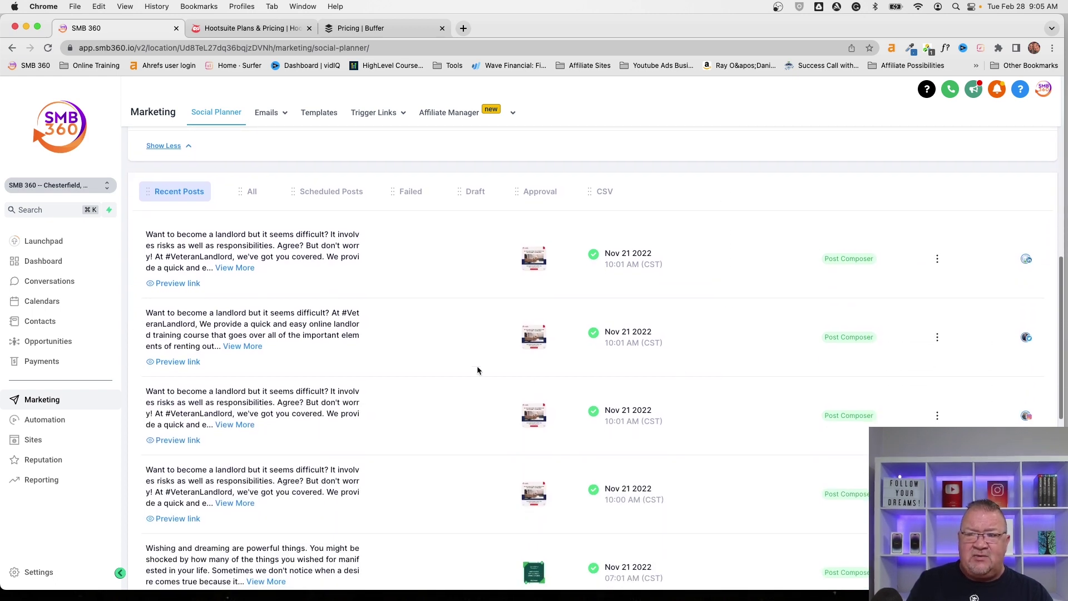
click(250, 192)
click(323, 191)
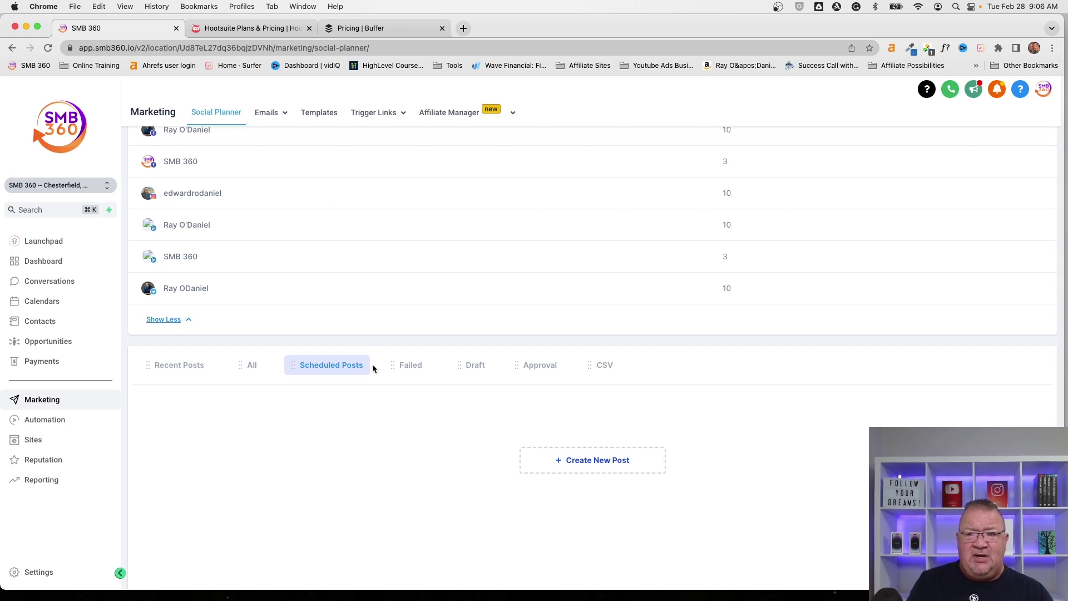
click(407, 368)
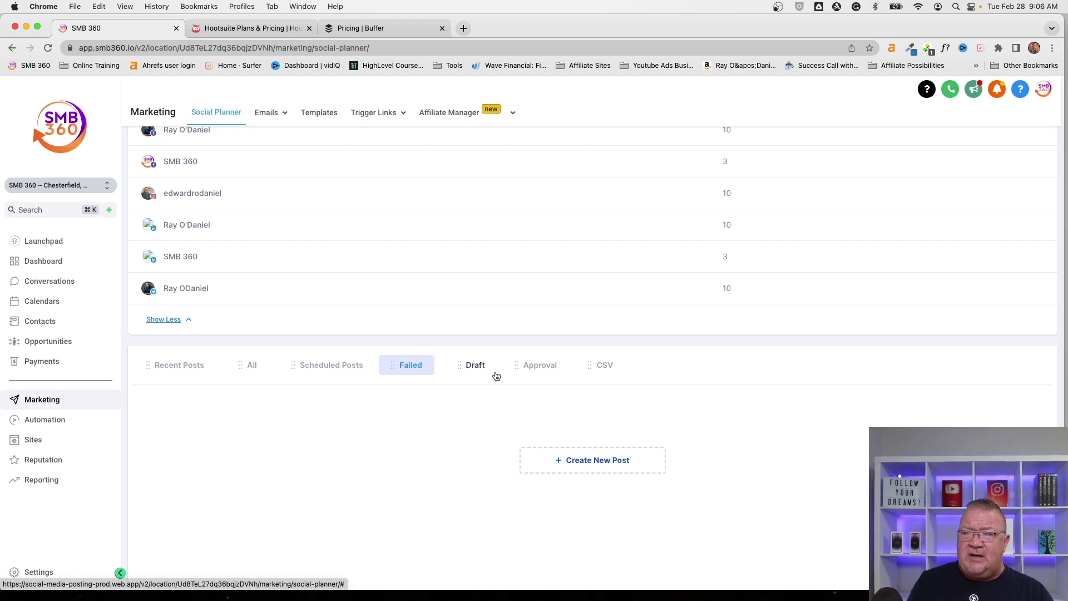
scroll(497, 376, up, 4)
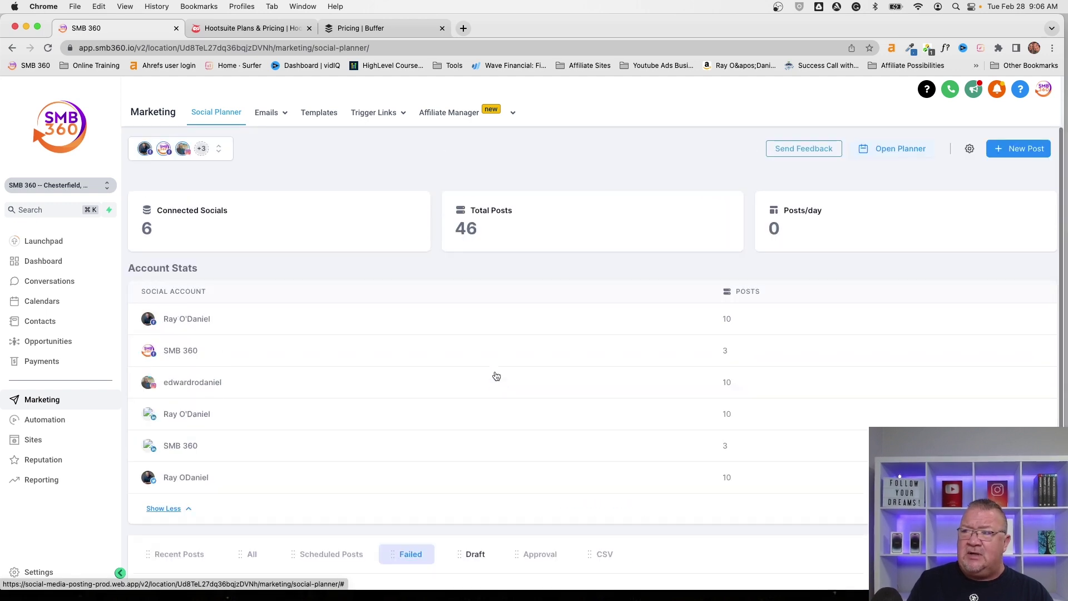
click(886, 152)
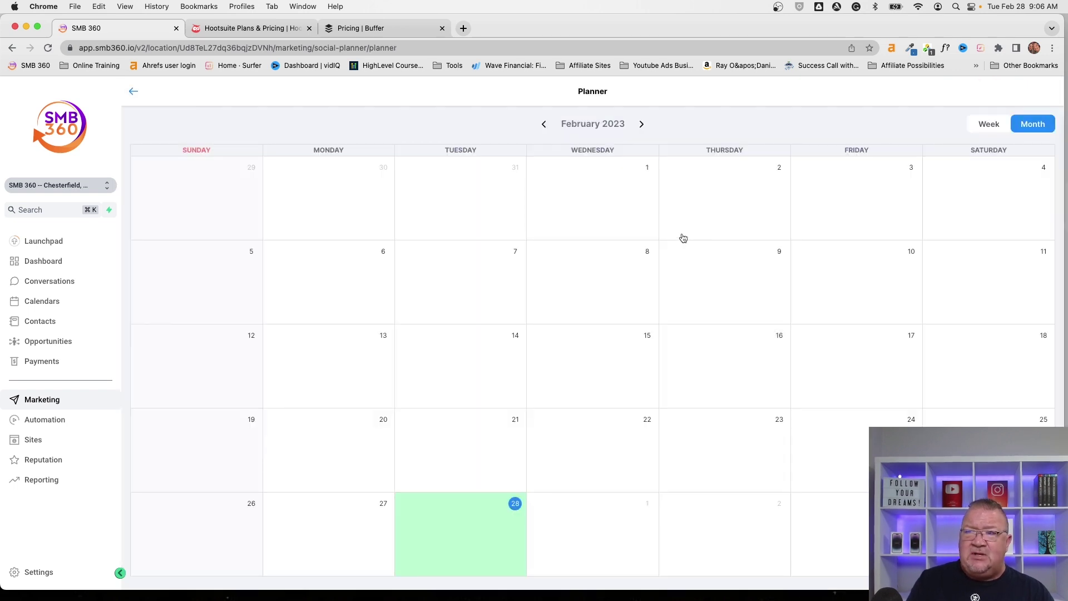
click(543, 126)
click(543, 127)
click(544, 127)
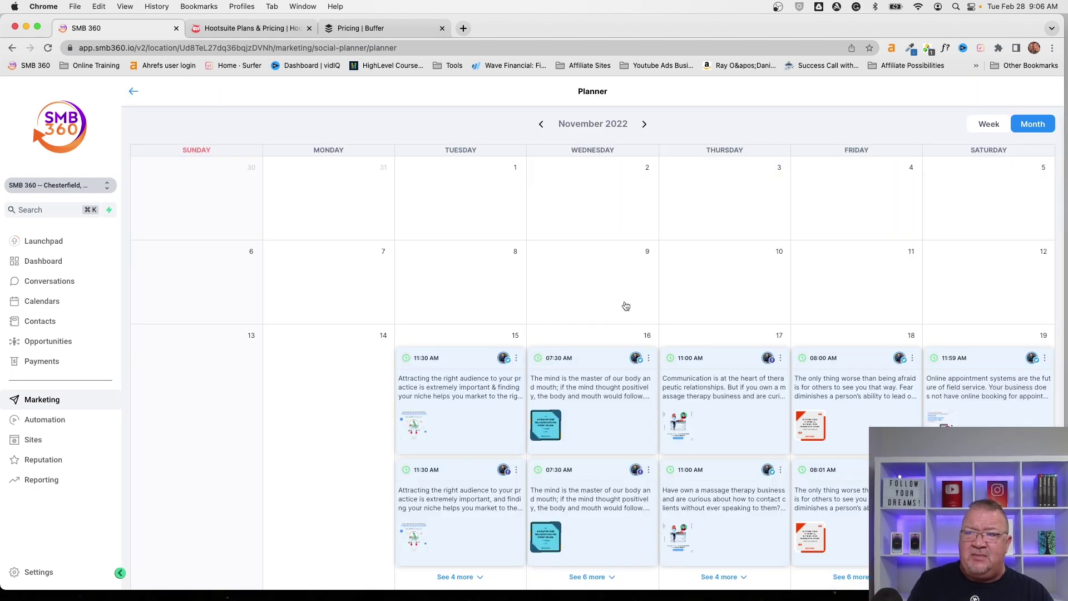
scroll(626, 306, down, 3)
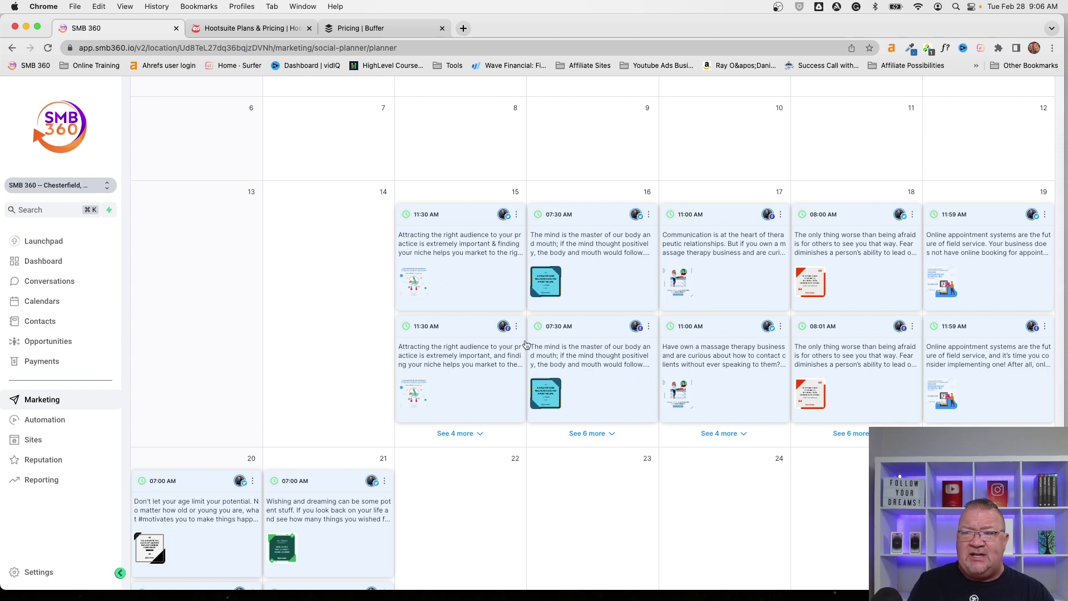
scroll(490, 290, down, 1)
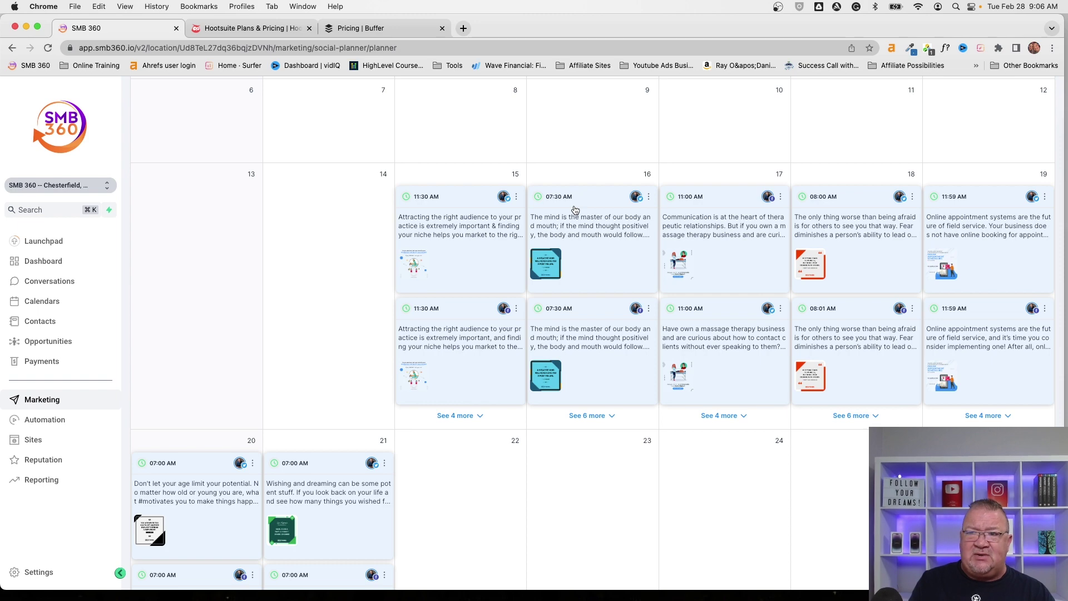
scroll(574, 209, up, 5)
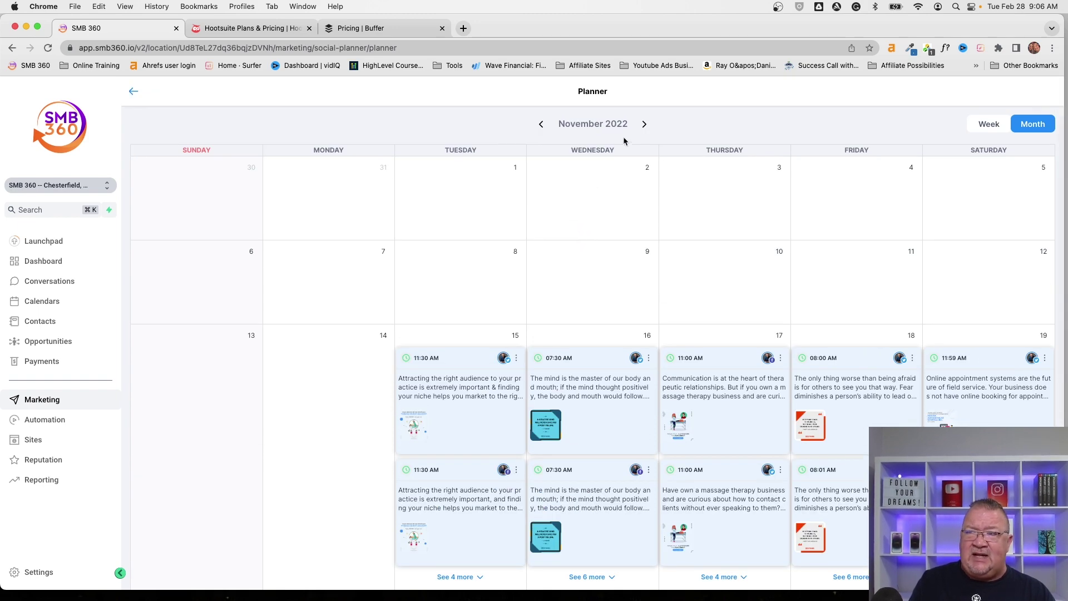
click(646, 123)
click(646, 124)
click(645, 124)
scroll(620, 282, down, 1)
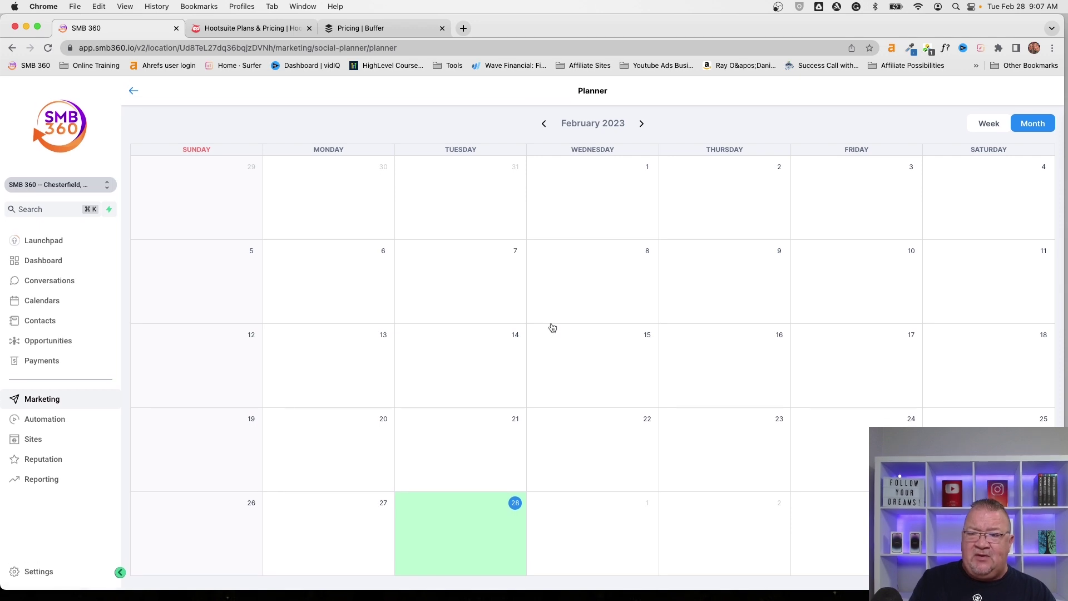
click(639, 124)
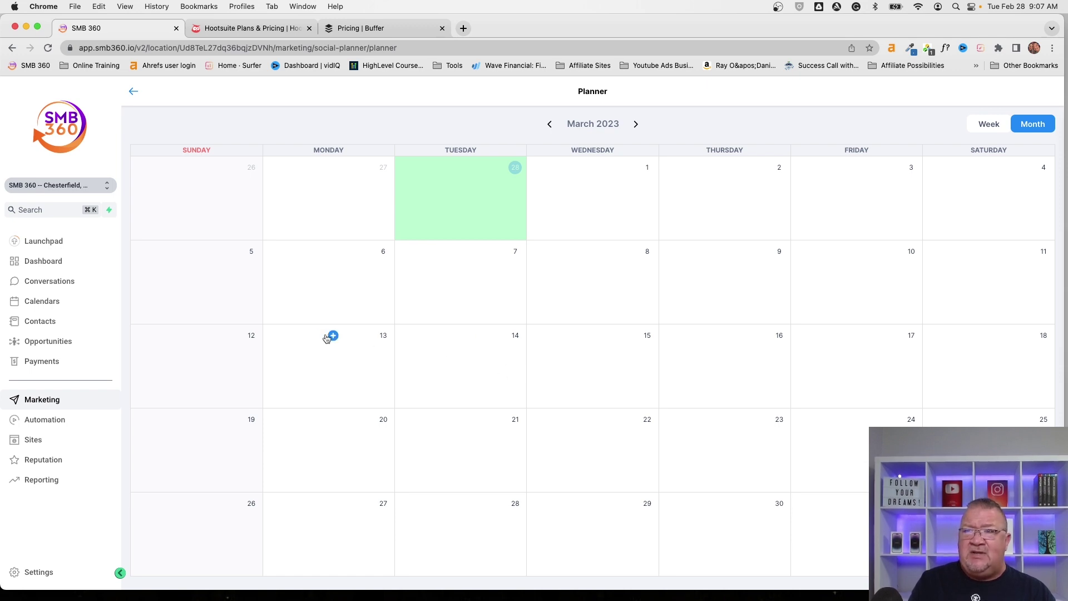
click(133, 91)
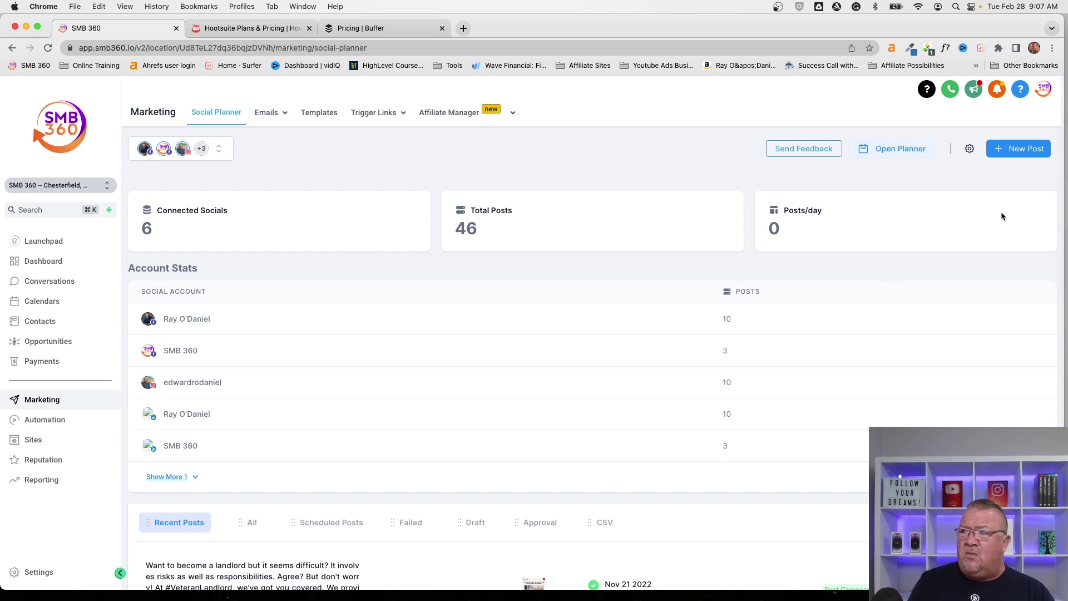
Start a new post from Social Planner Templates to open the Template Library
click(1019, 152)
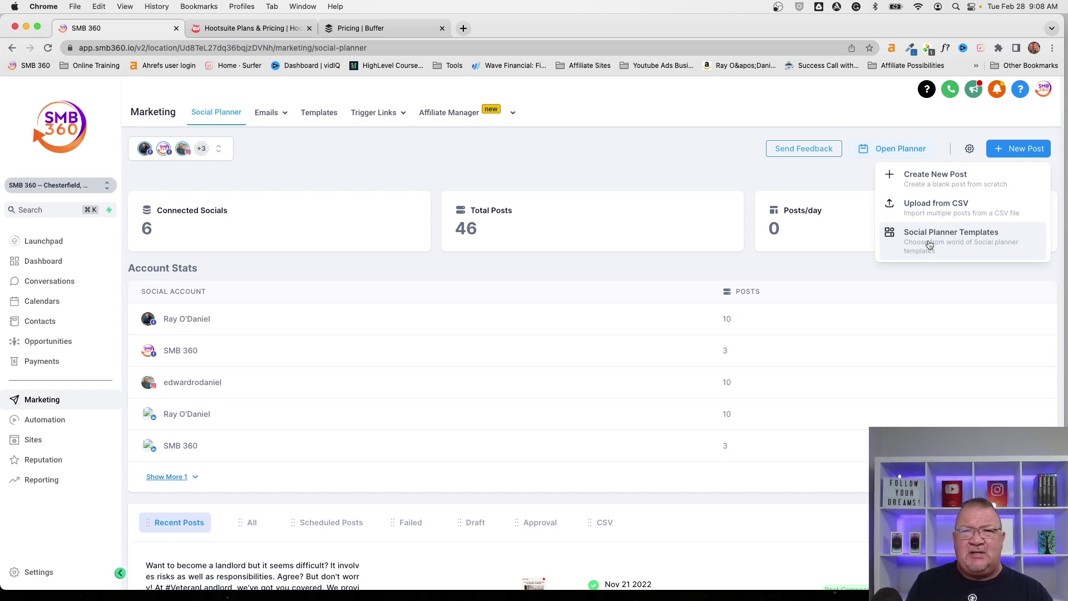
click(929, 244)
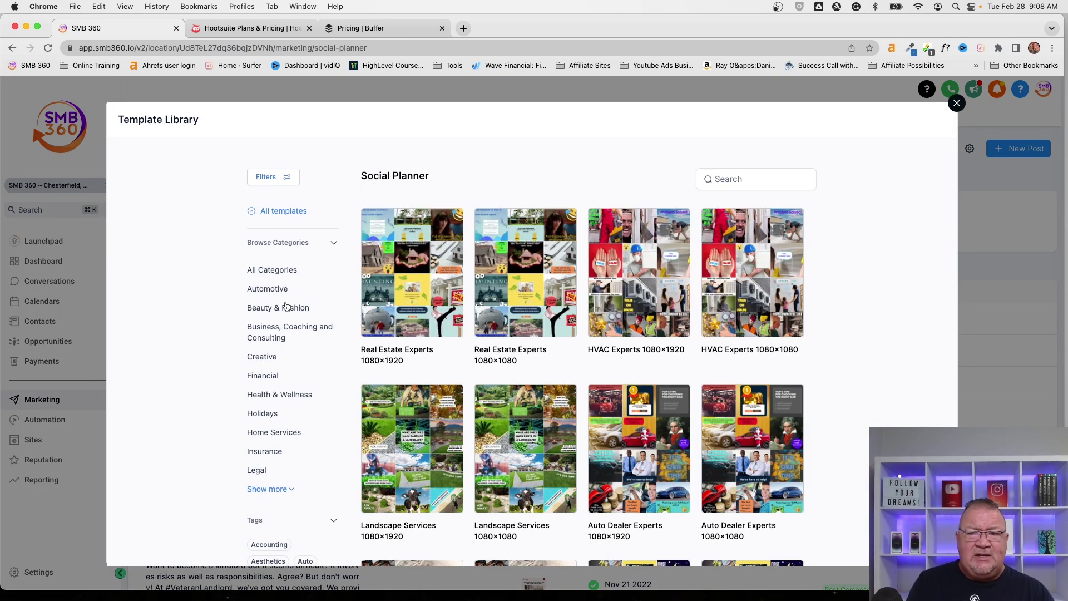
Filter the Template Library to Holidays, showing Valentine's Day and Christmas templates
scroll(285, 310, down, 2)
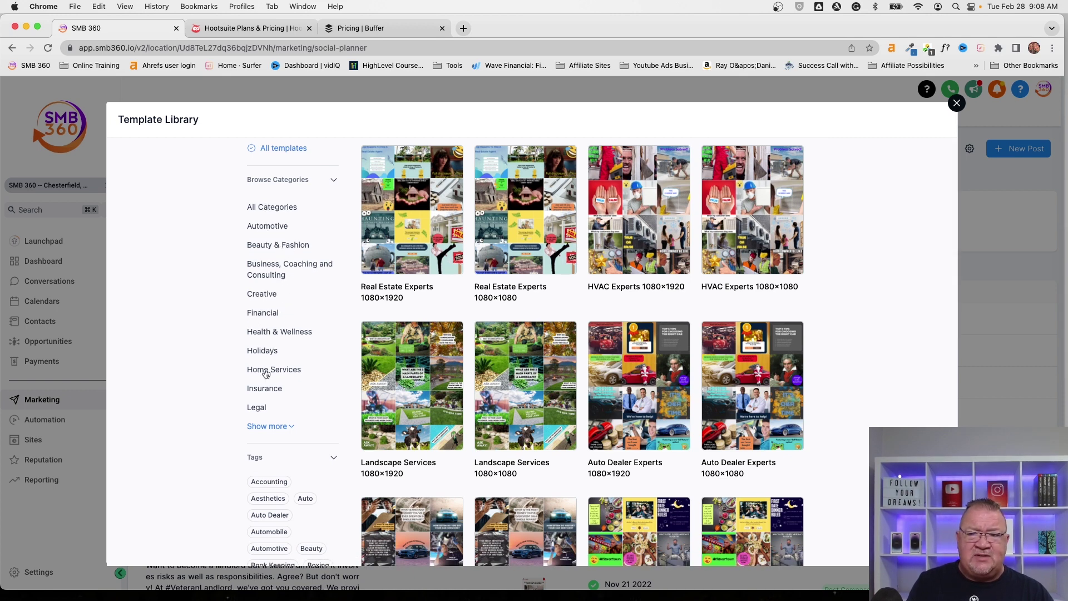
click(262, 352)
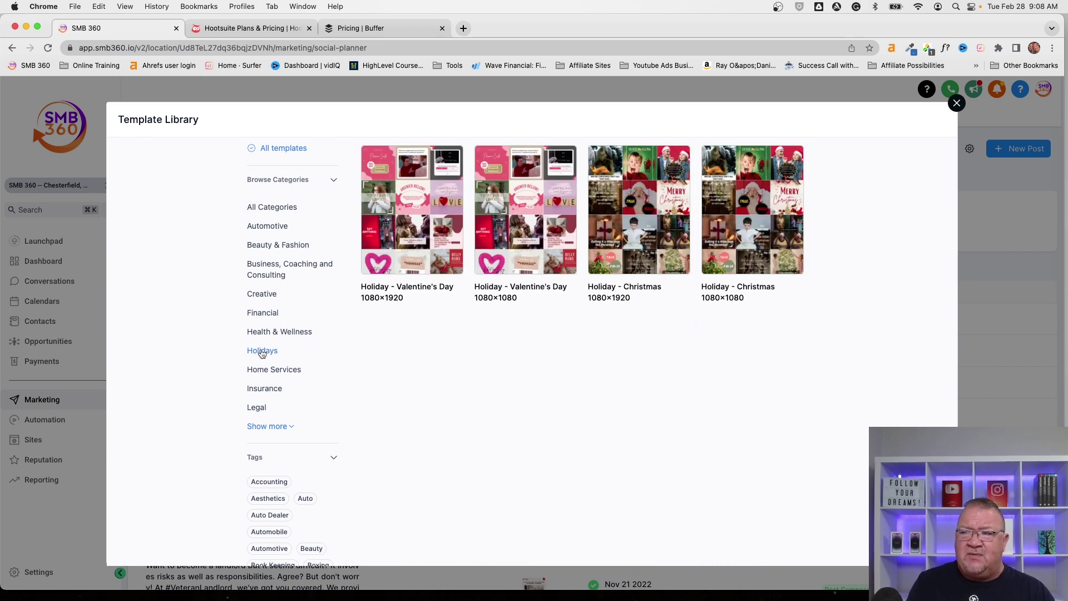
mouse_move(629, 238)
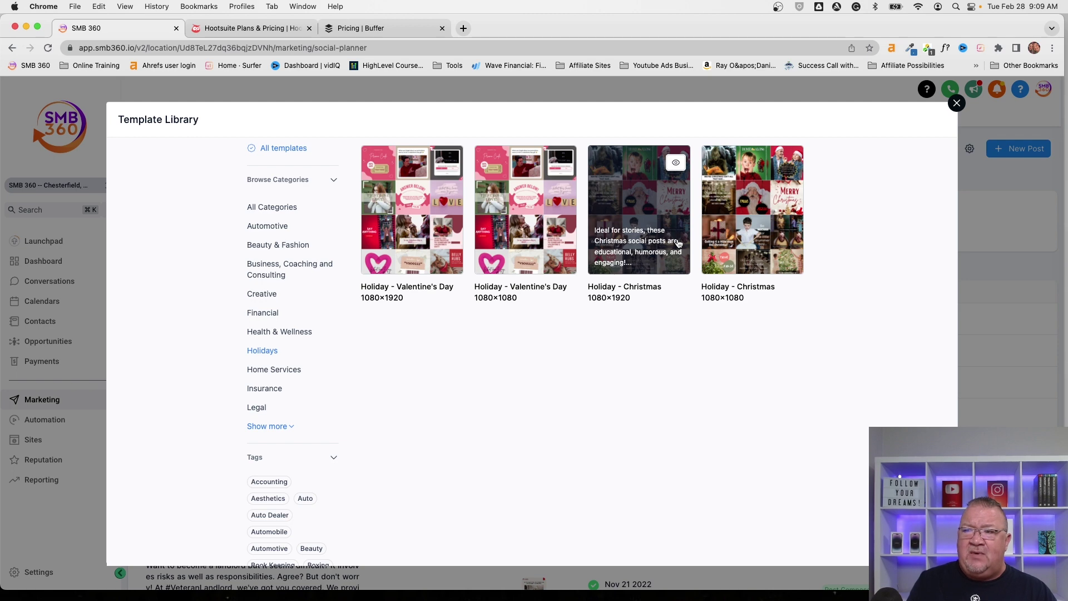
click(643, 239)
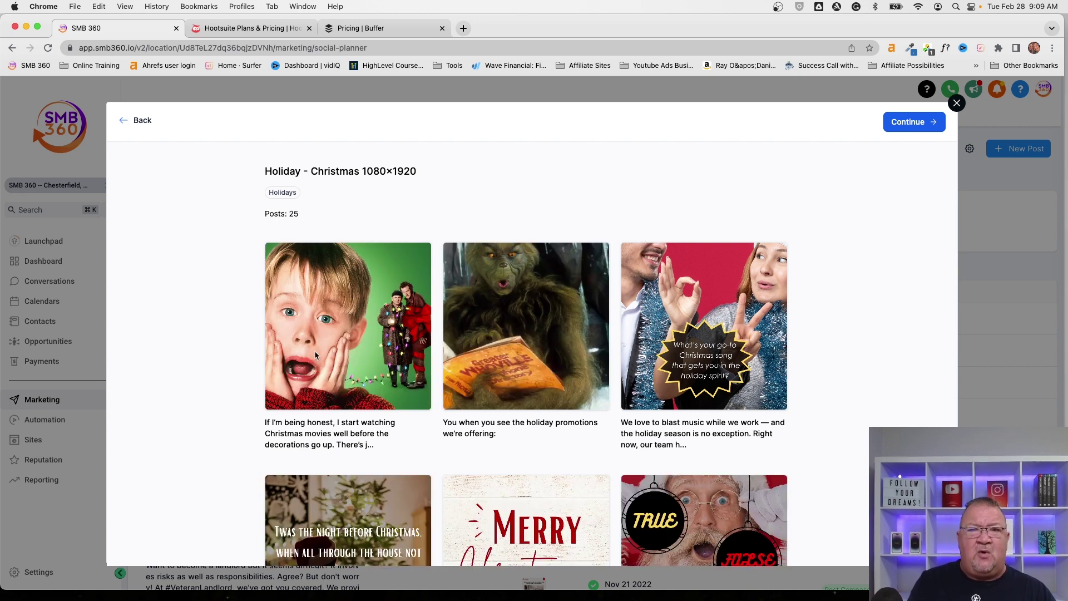
scroll(311, 342, down, 3)
scroll(317, 340, up, 2)
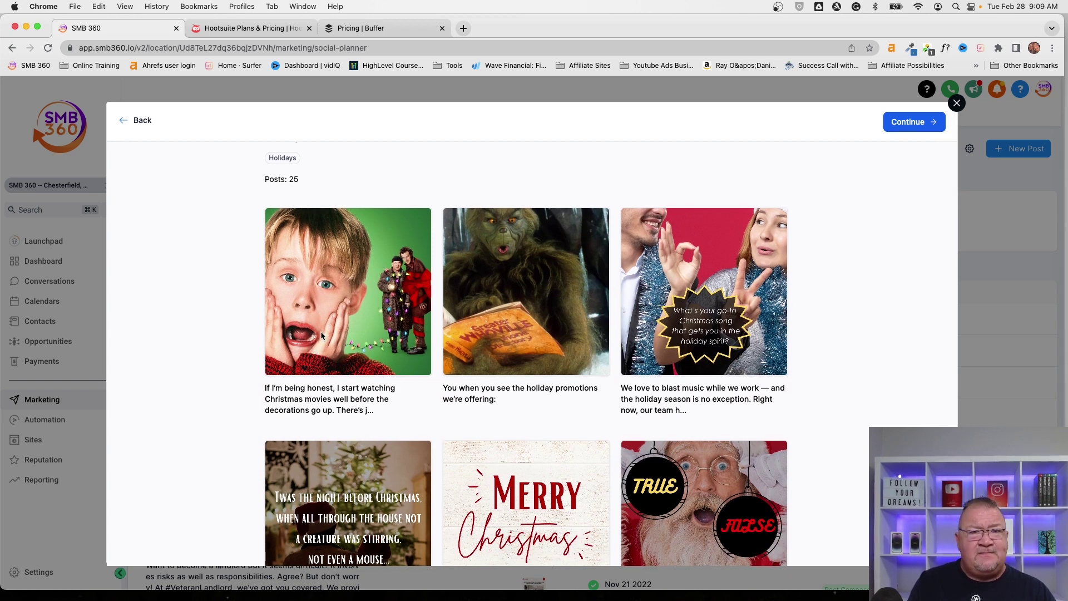
scroll(569, 380, down, 10)
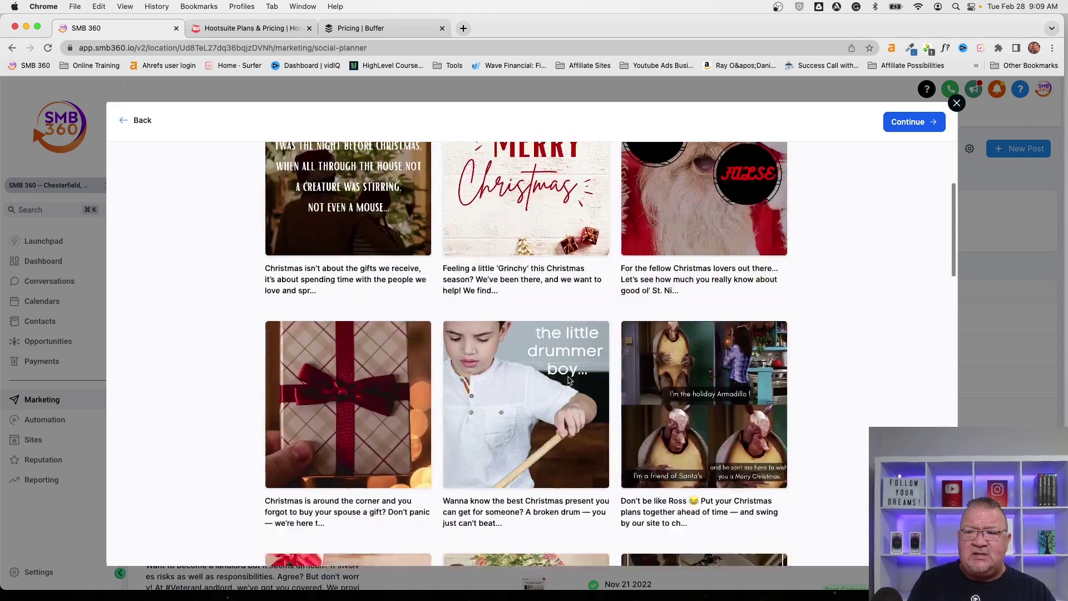
scroll(569, 380, down, 10)
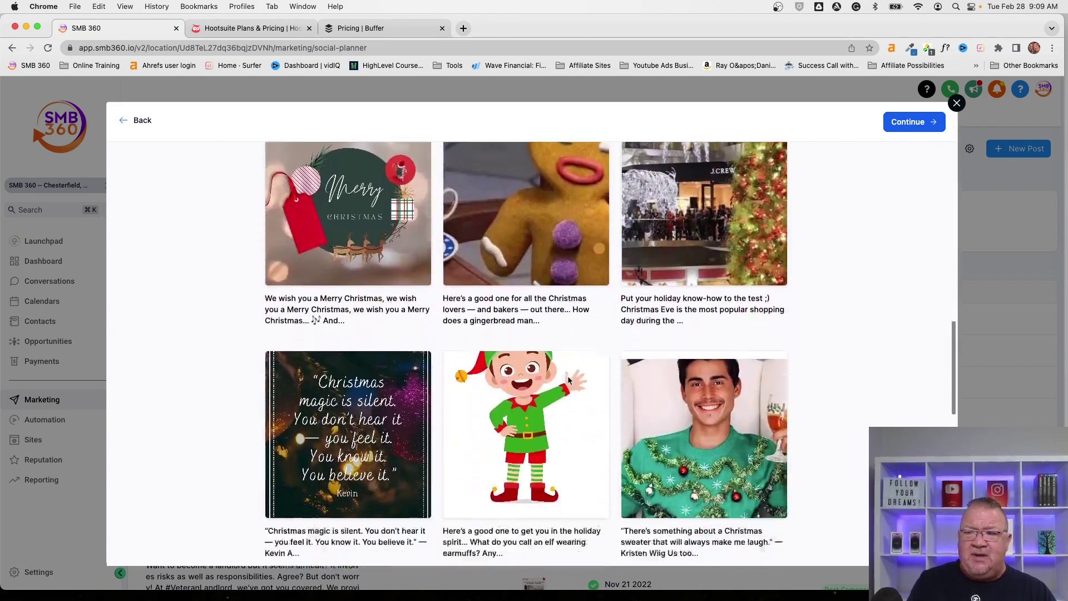
scroll(569, 380, down, 6)
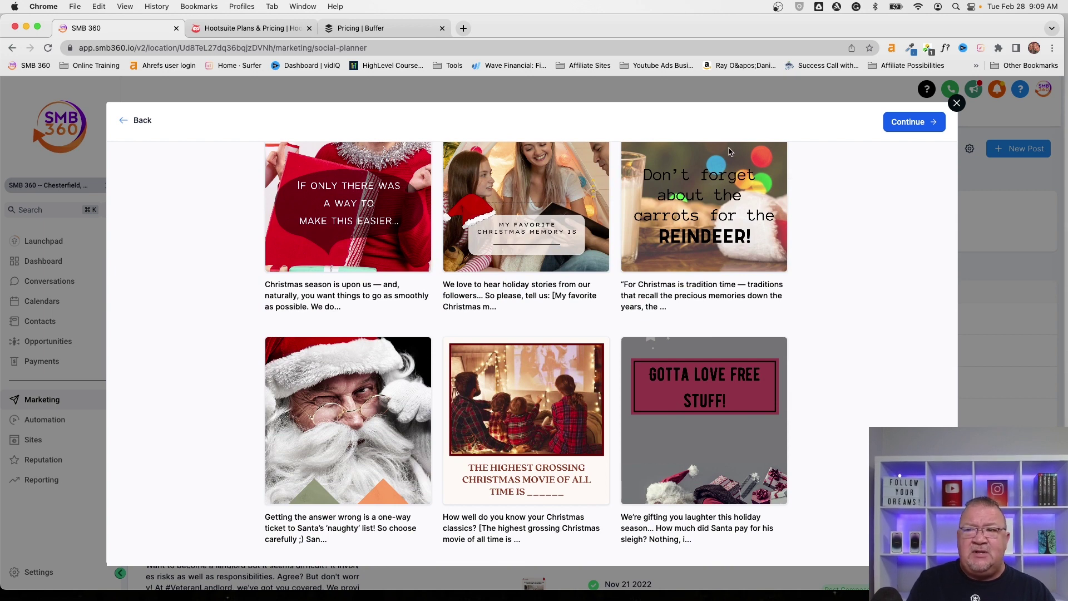
click(908, 123)
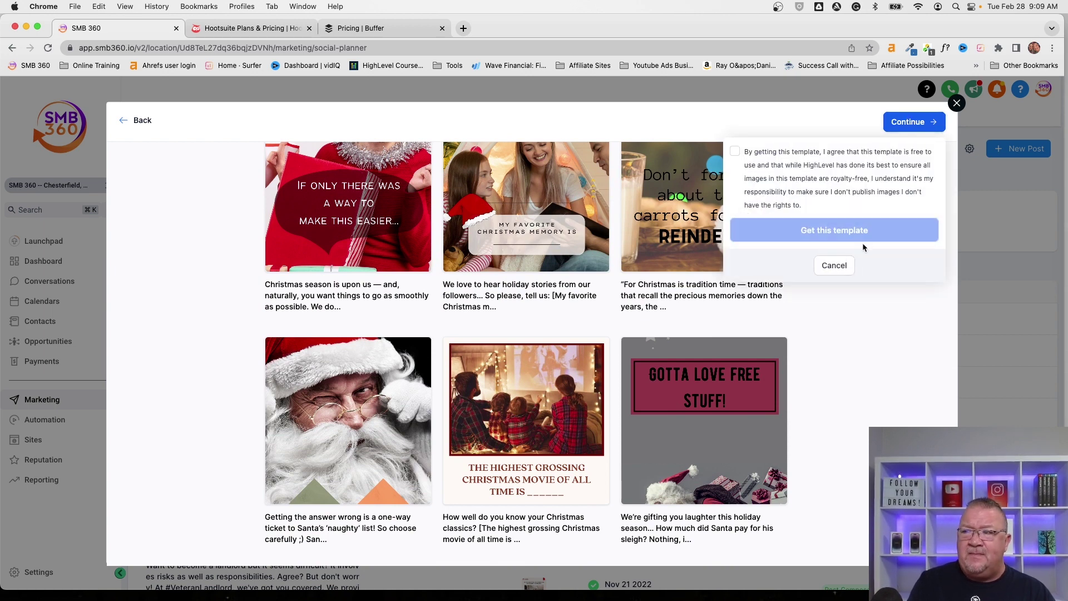
click(834, 266)
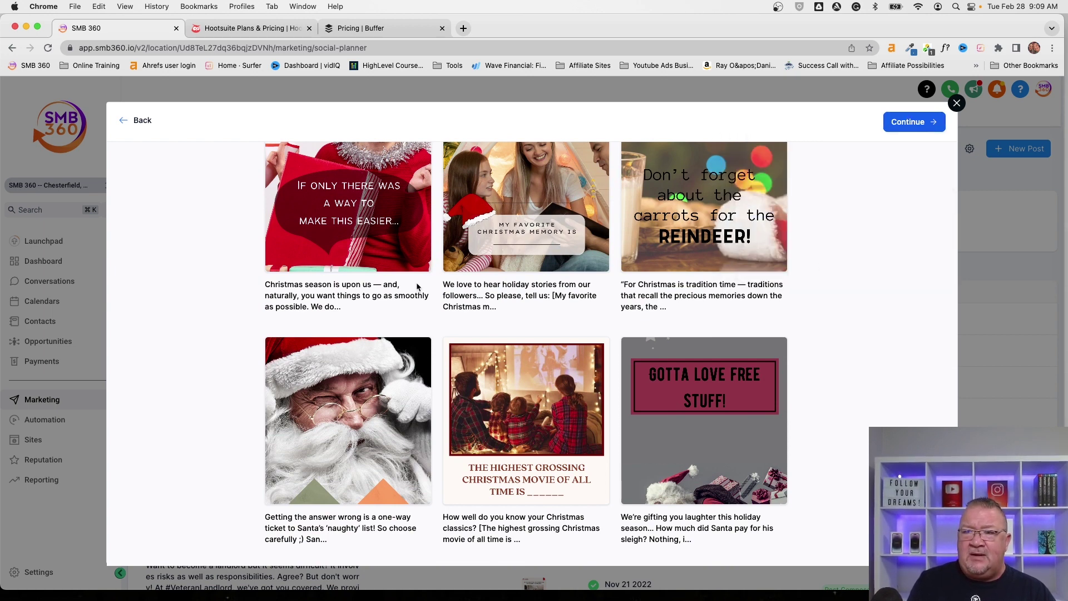
scroll(417, 284, down, 10)
scroll(416, 287, up, 8)
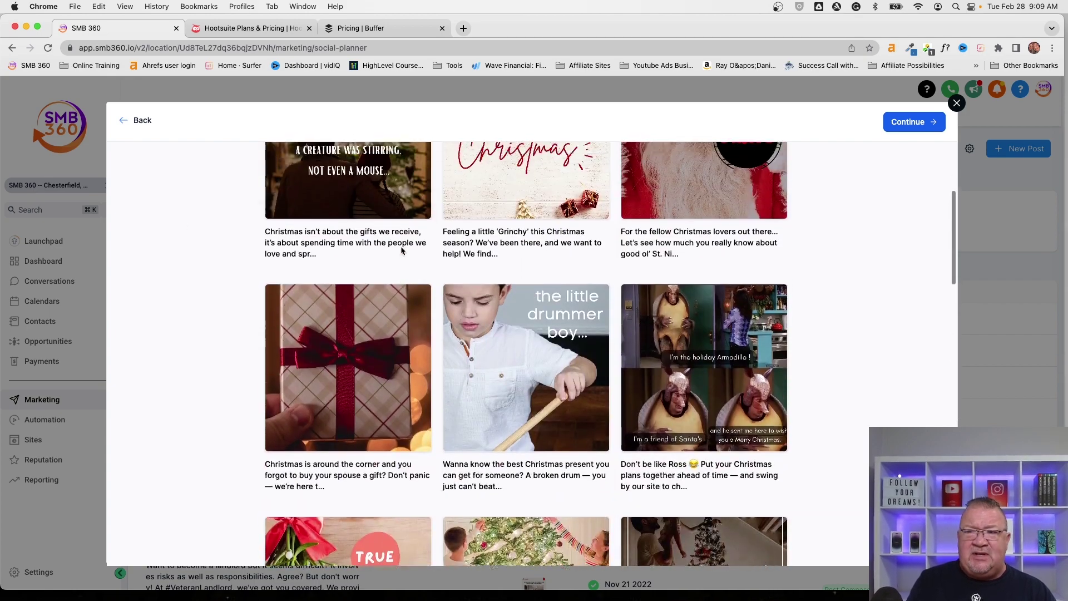
scroll(404, 251, up, 3)
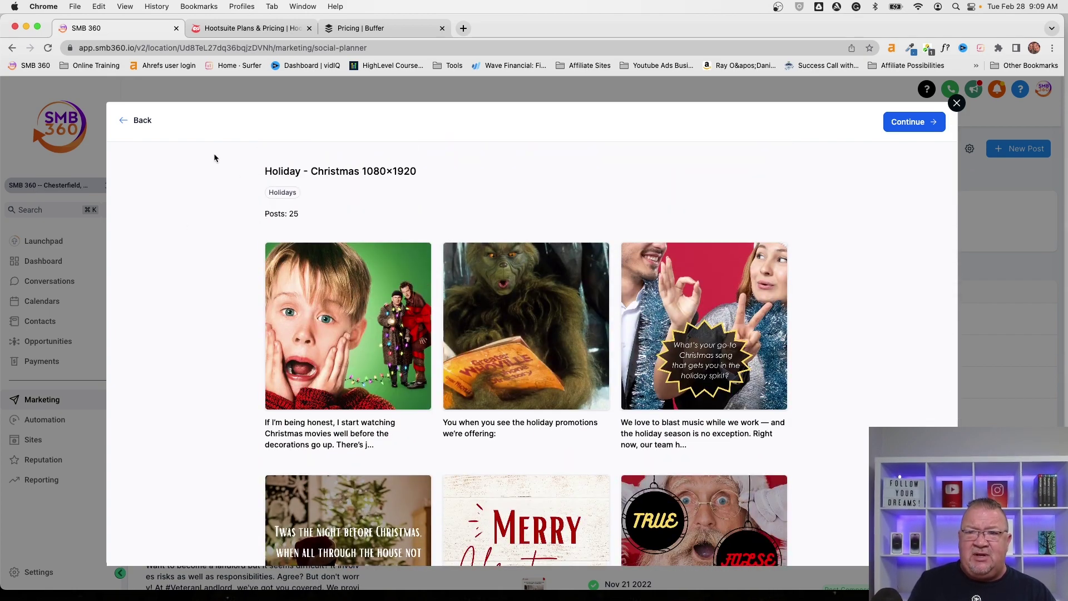
Browse Health & Wellness templates and preview Health & Nutrition Services 1080×1920, then return
click(125, 123)
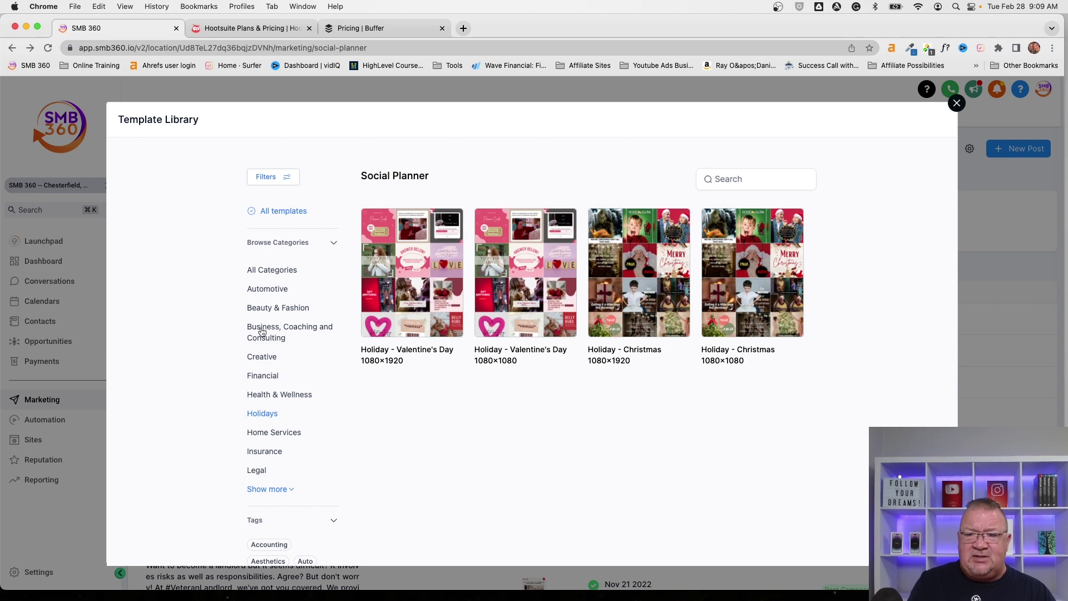
click(262, 398)
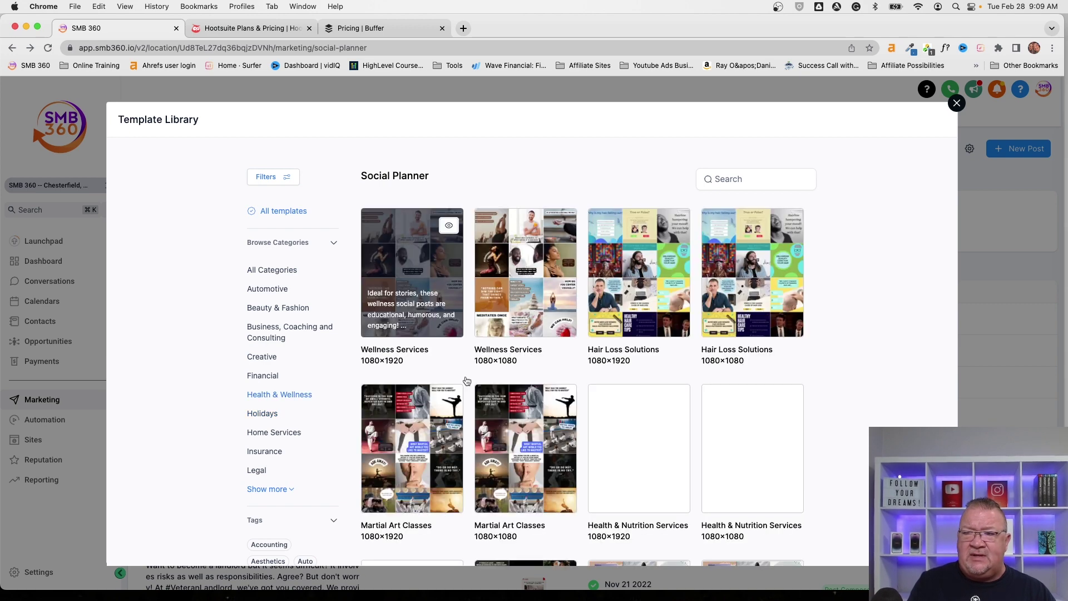
scroll(790, 439, down, 5)
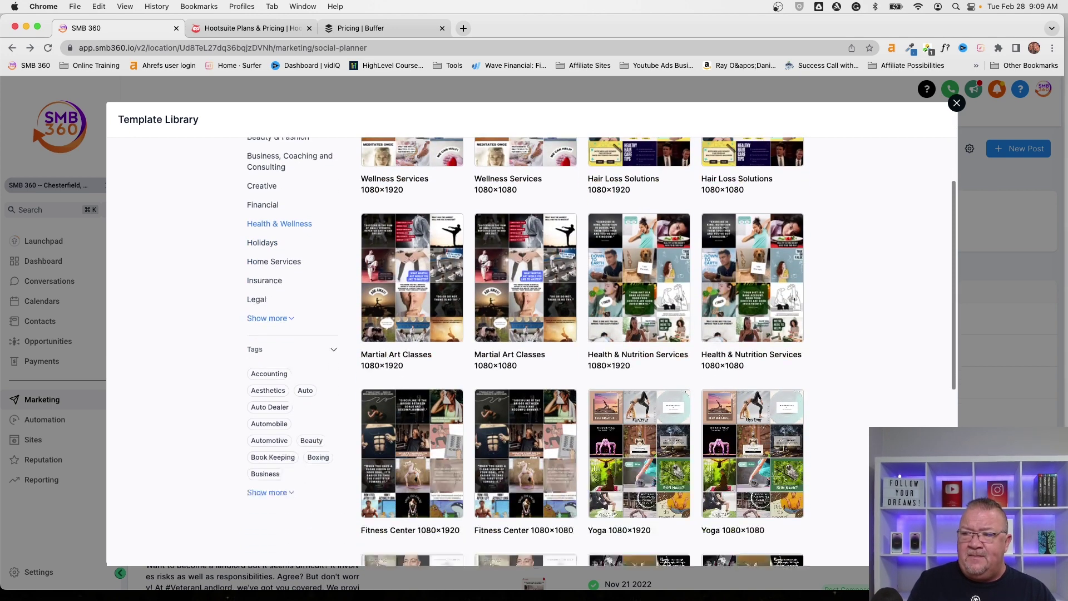
click(638, 227)
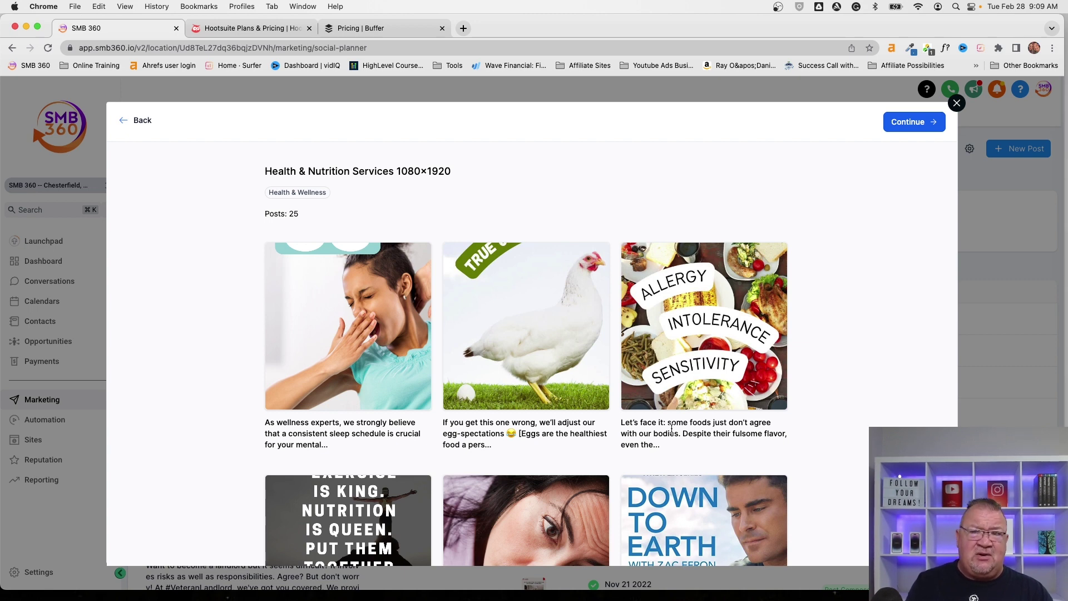
click(121, 120)
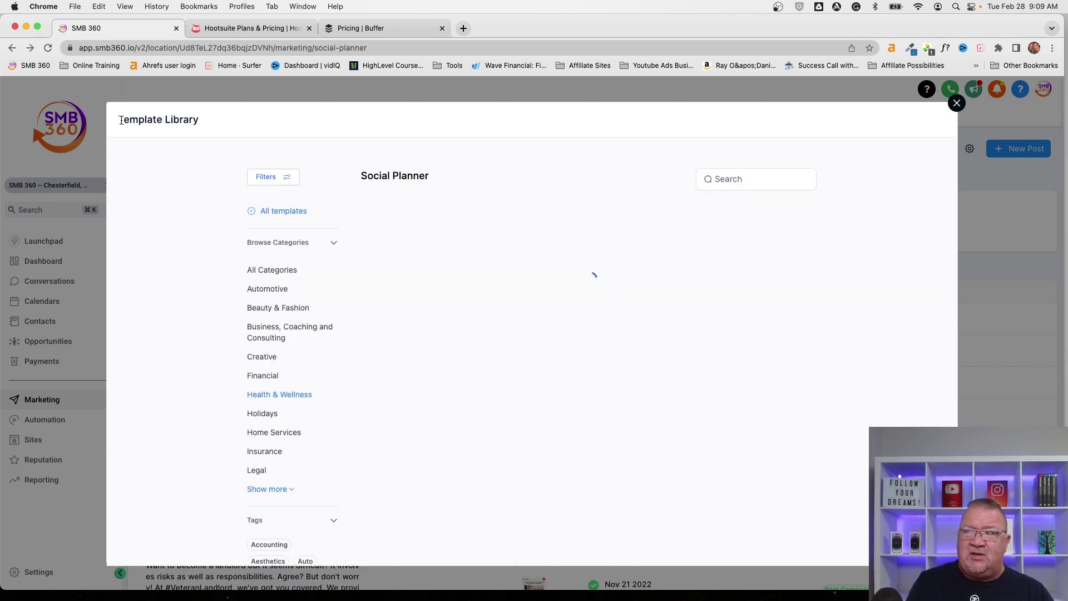
Close the Template Library and start a blank post via New Post > Create New Post
click(957, 103)
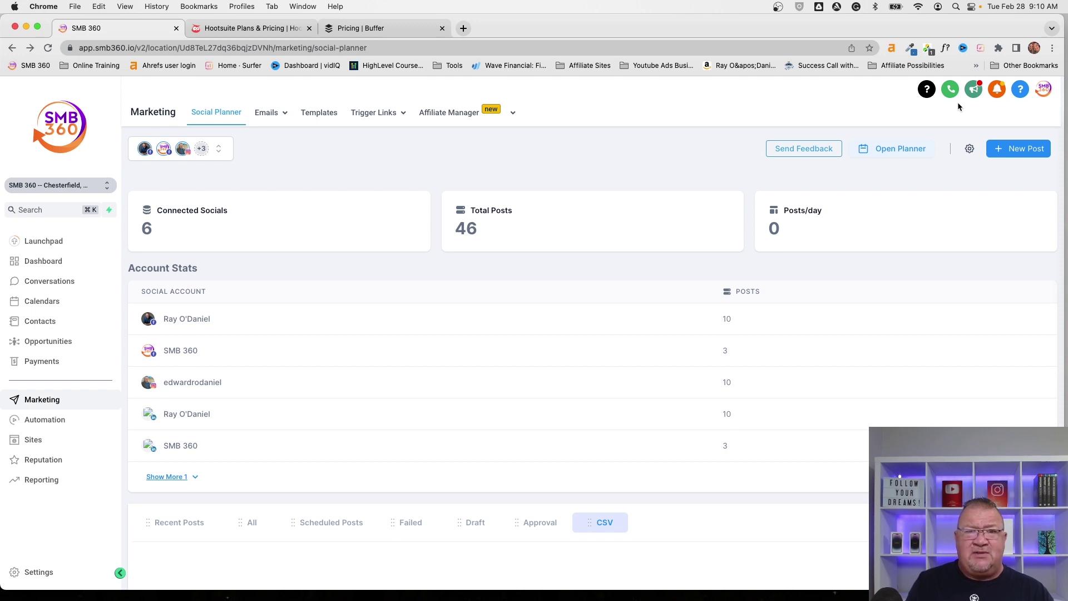
click(1005, 154)
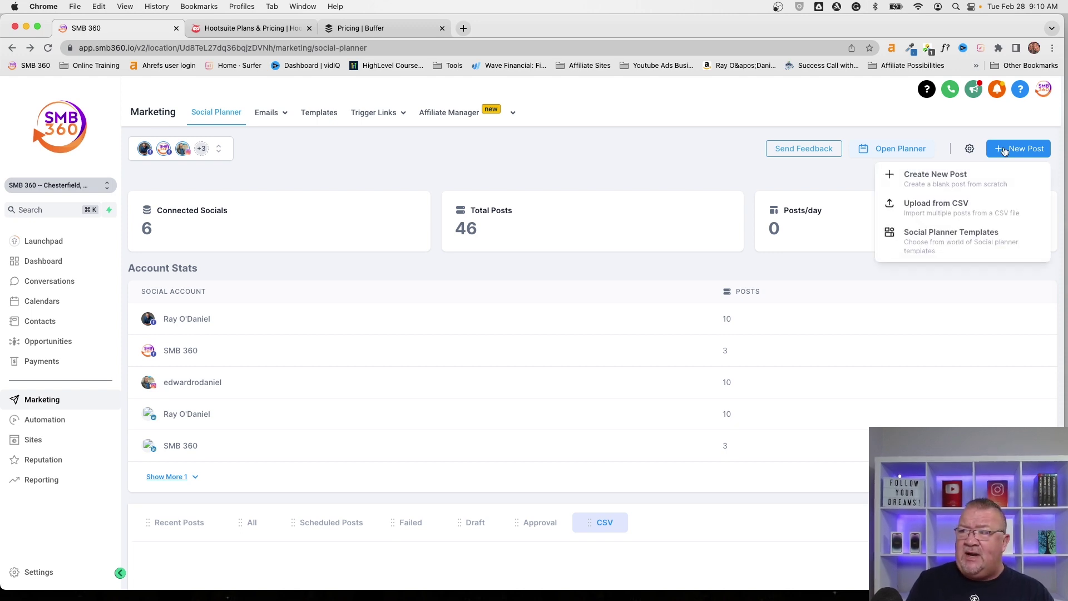
click(930, 183)
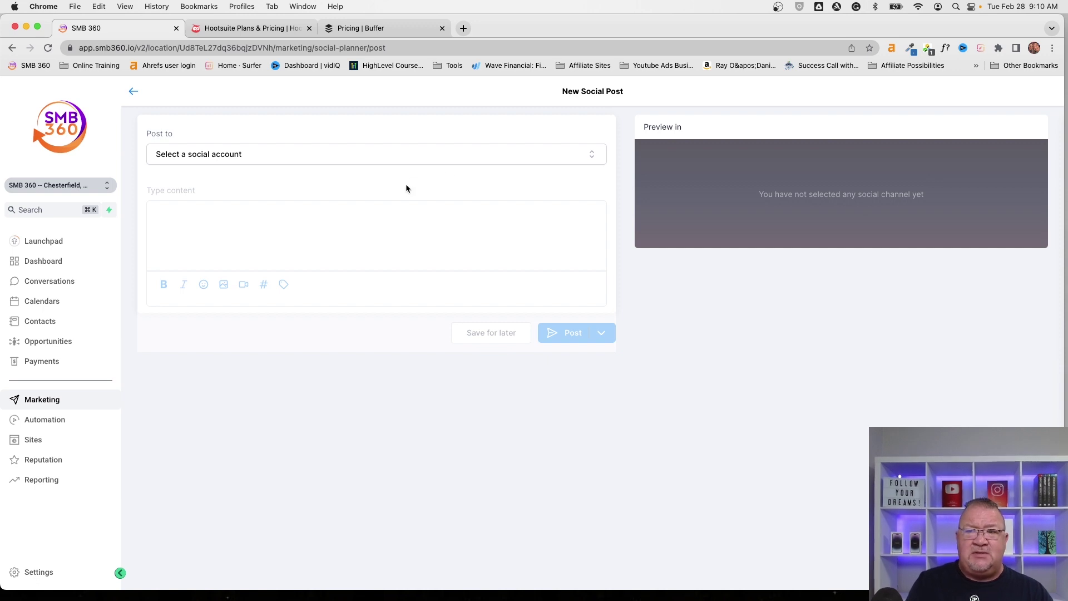
Post to the first Facebook account and the Twitter account, leaving the SMB 360 page unchecked
click(592, 161)
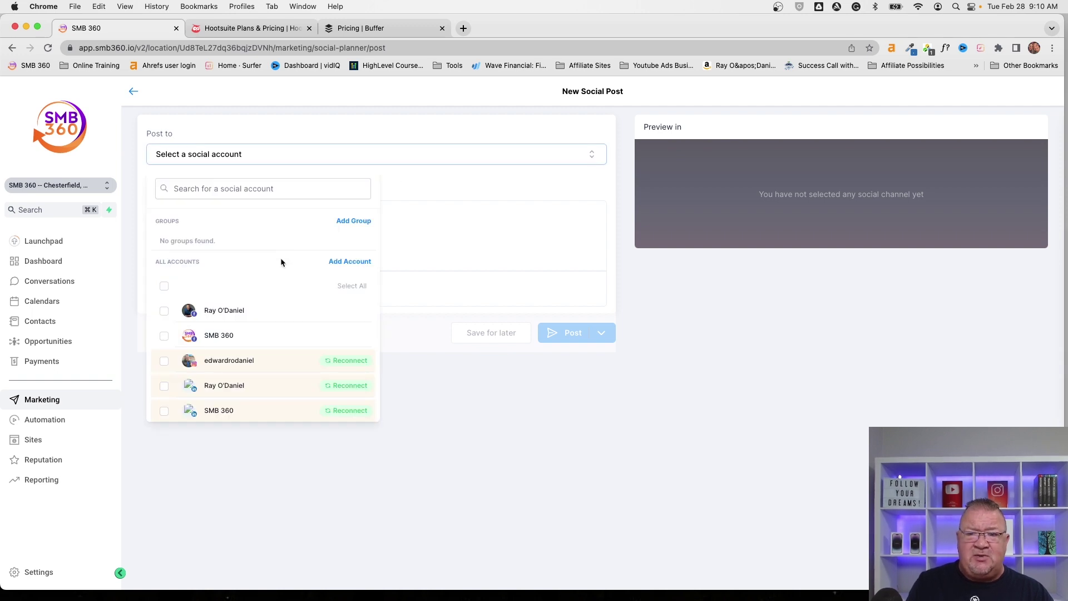
scroll(280, 259, down, 1)
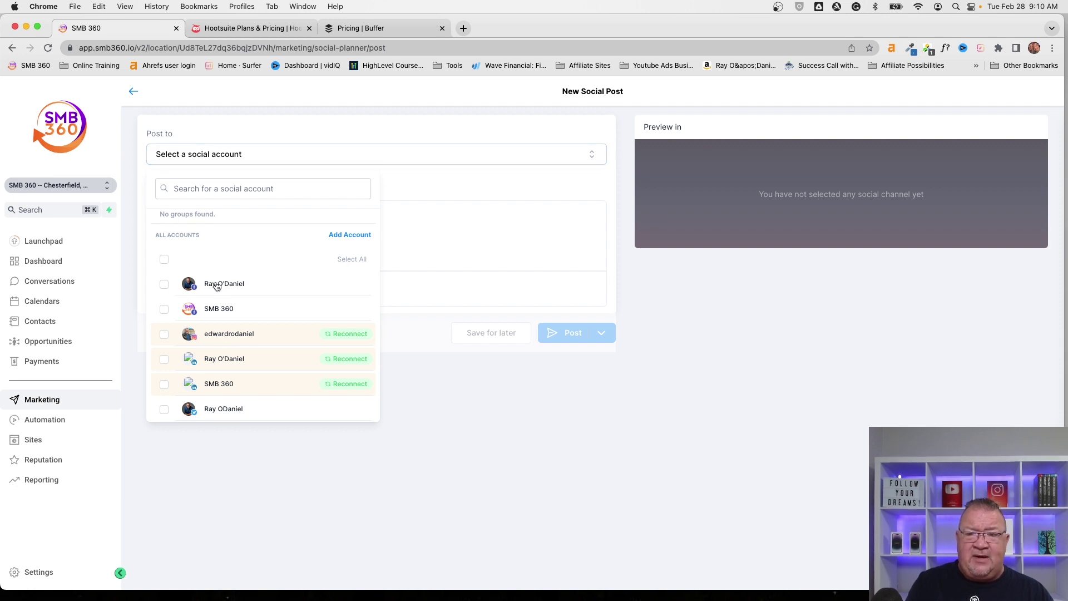
click(164, 284)
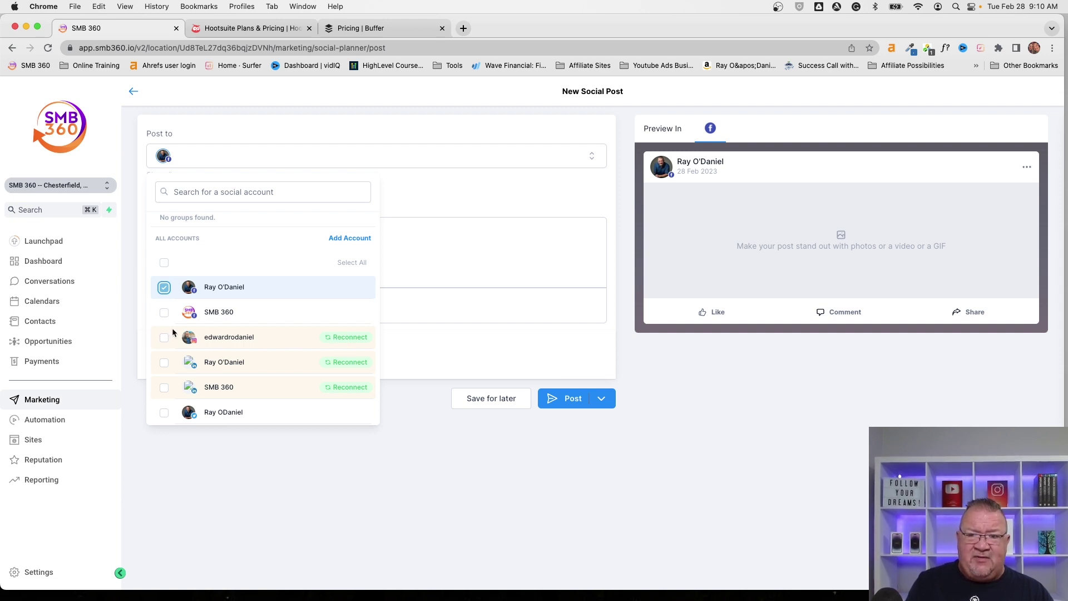
click(163, 313)
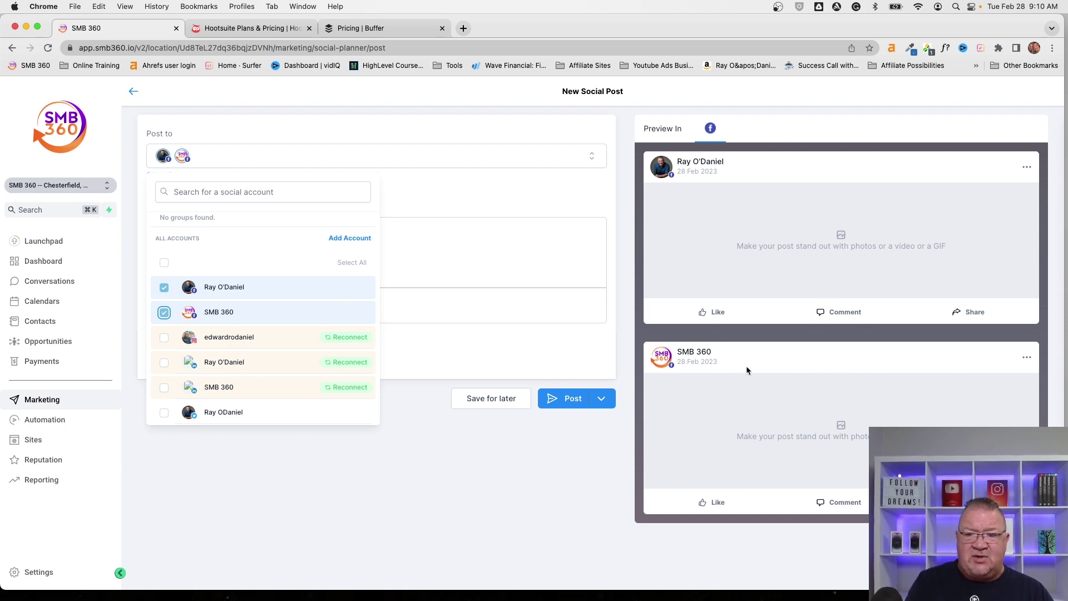
click(176, 315)
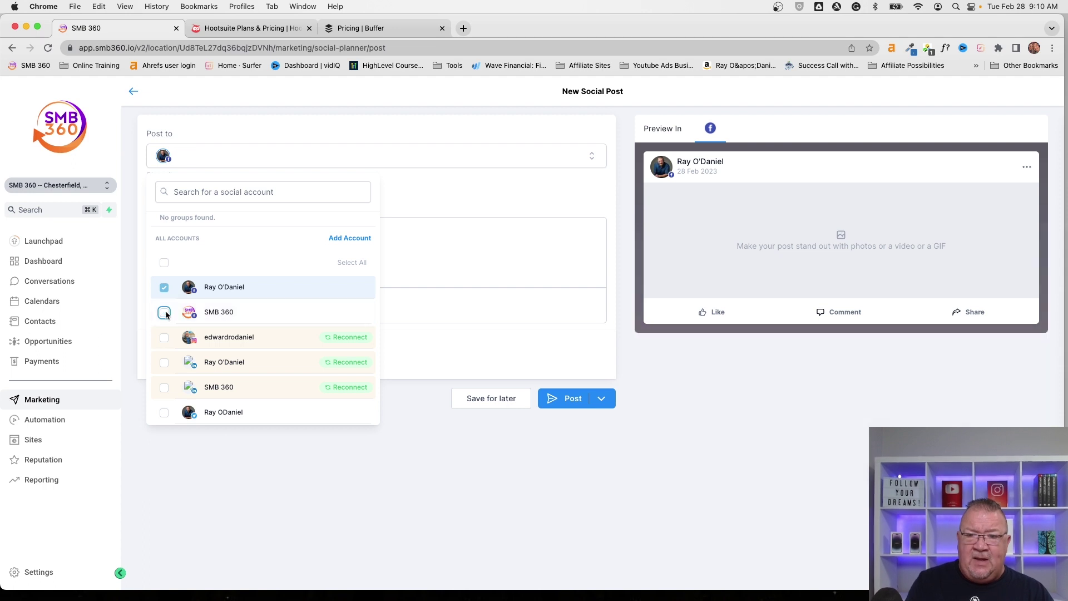
click(164, 412)
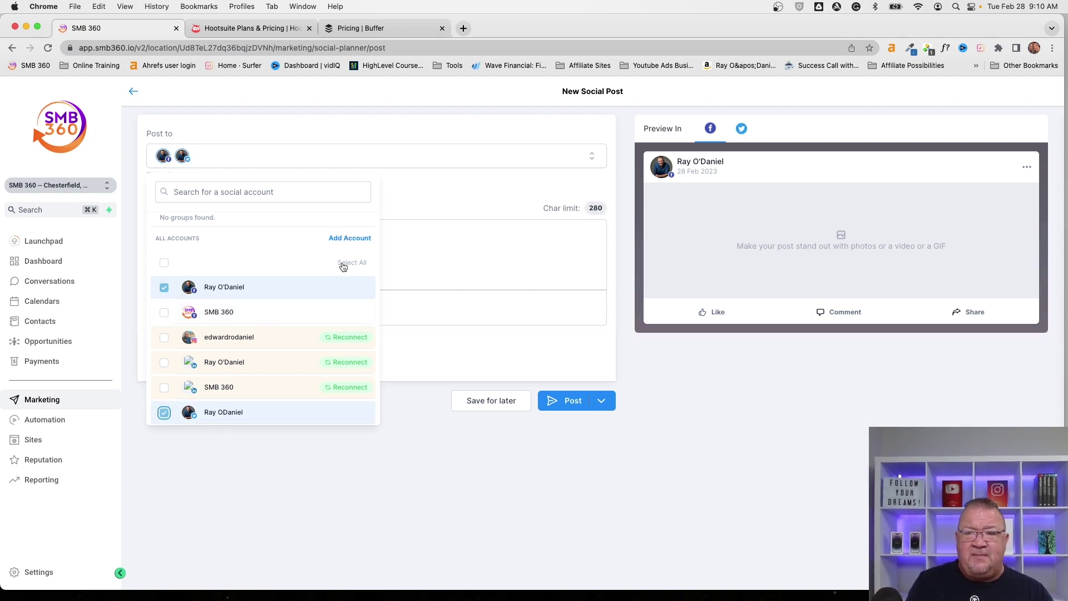
click(407, 192)
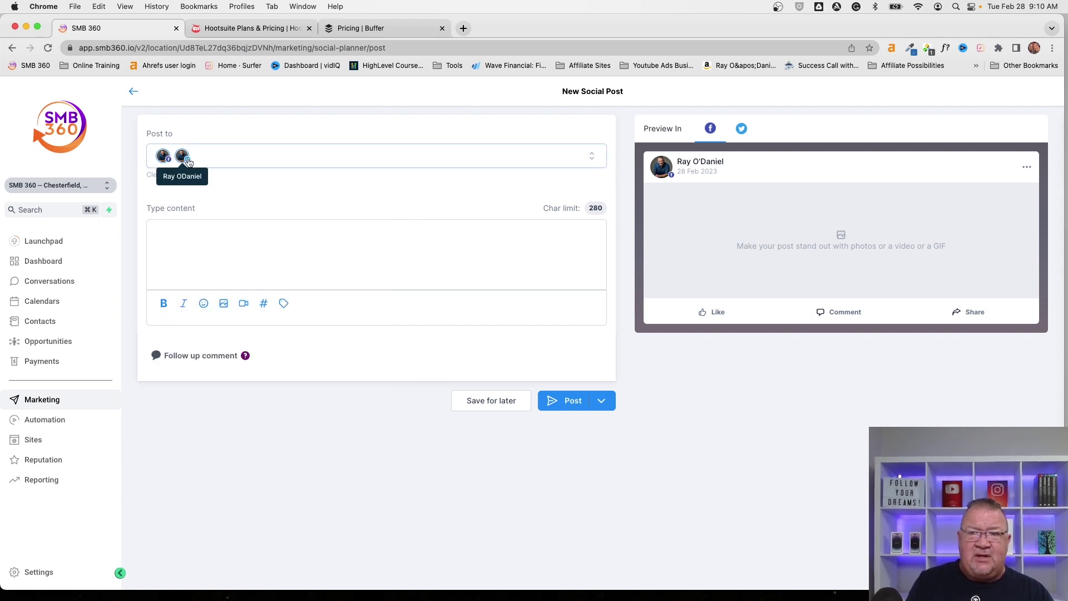
Write 'Hello this is ray wanted to say hello.', fixing 'wantedto' and removing the stray 'G'
click(193, 243)
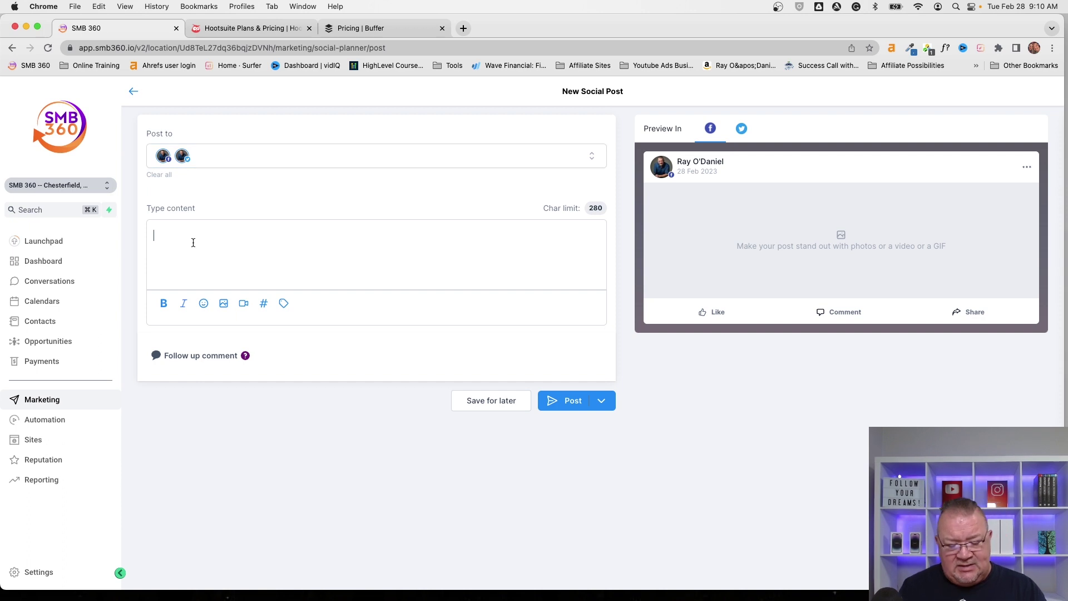
text(GHello thi)
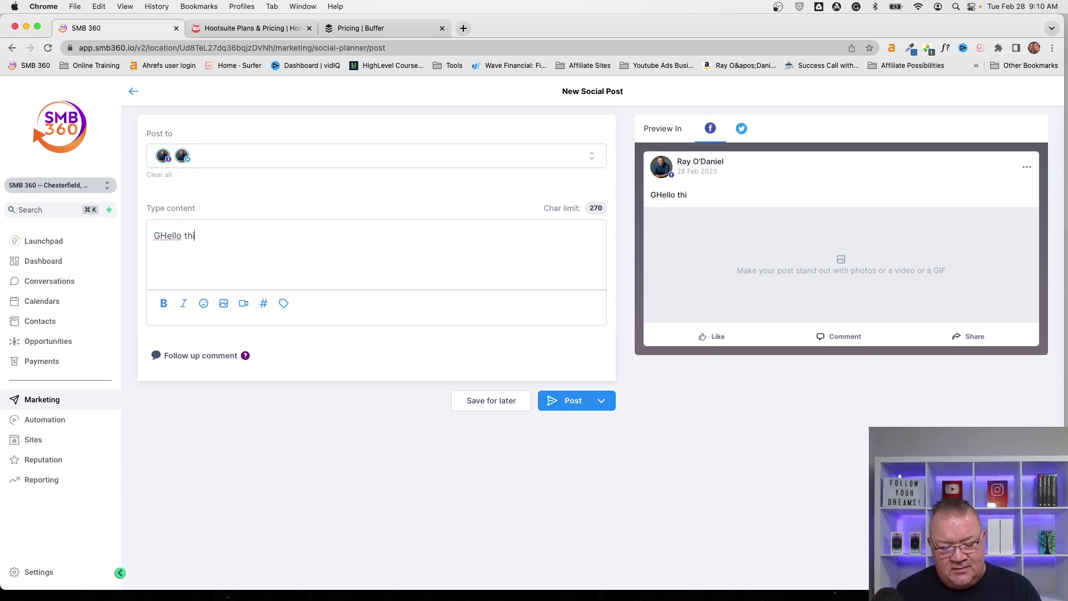
text(s is ray wantedto say hello.)
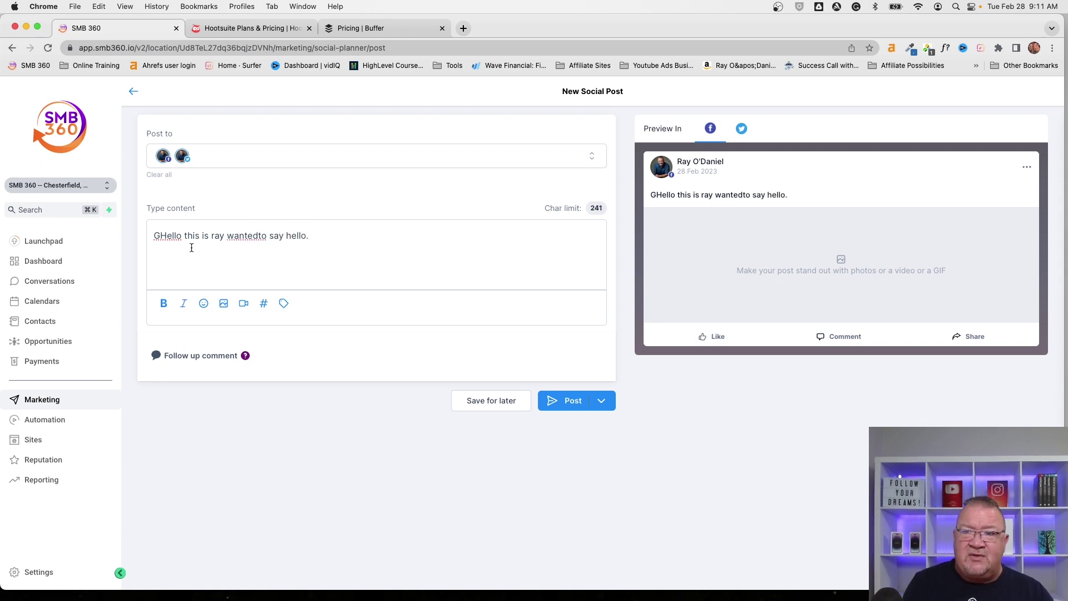
click(260, 236)
key(BackSpace)
key(Left)
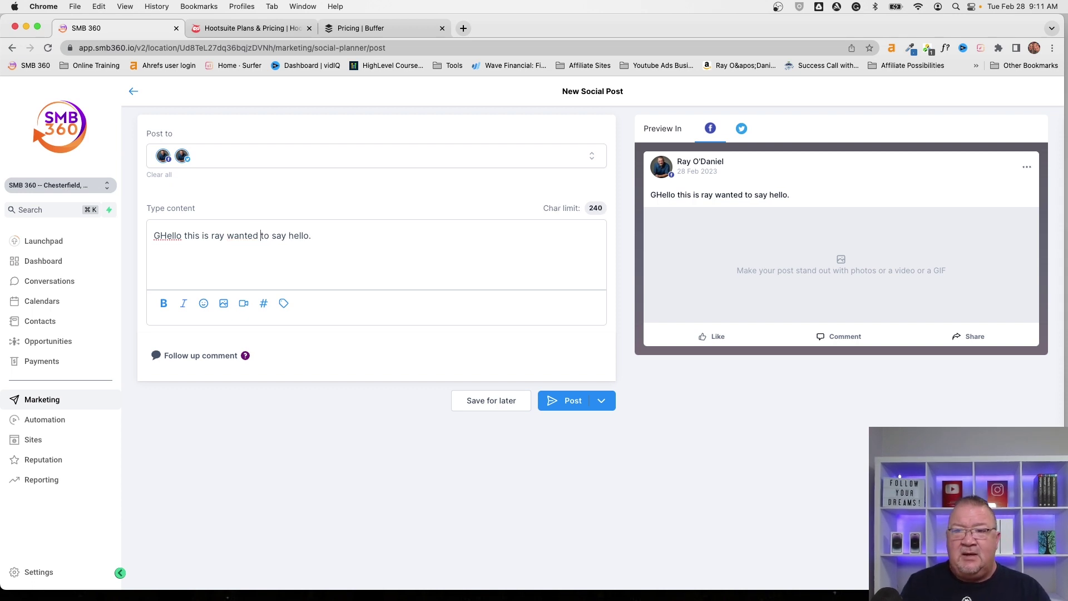
click(161, 235)
key(BackSpace)
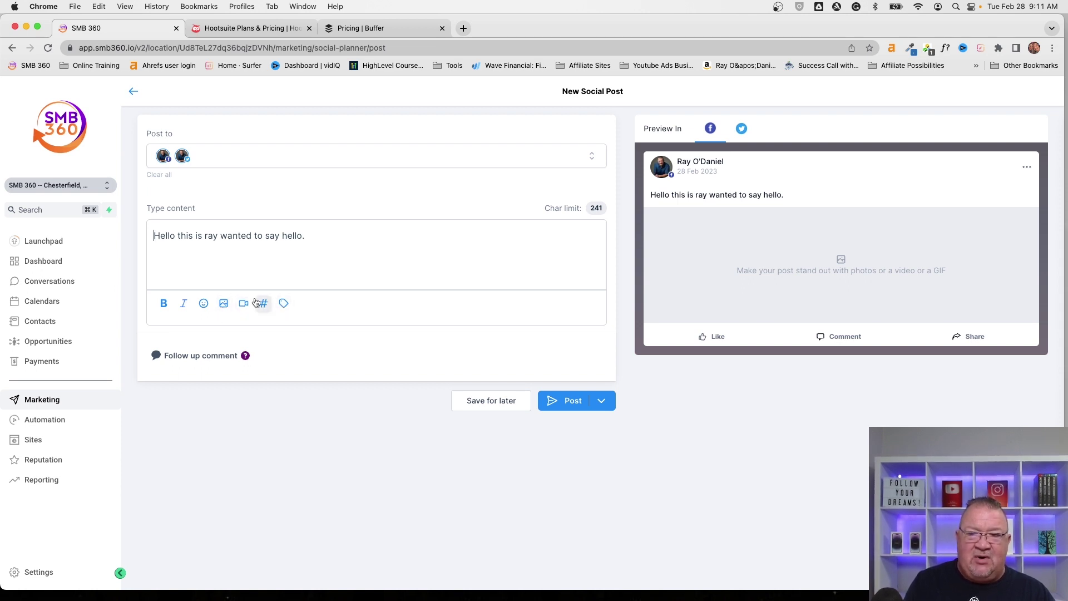
Look into the media library and the saved hashtag sets, then close them
click(223, 304)
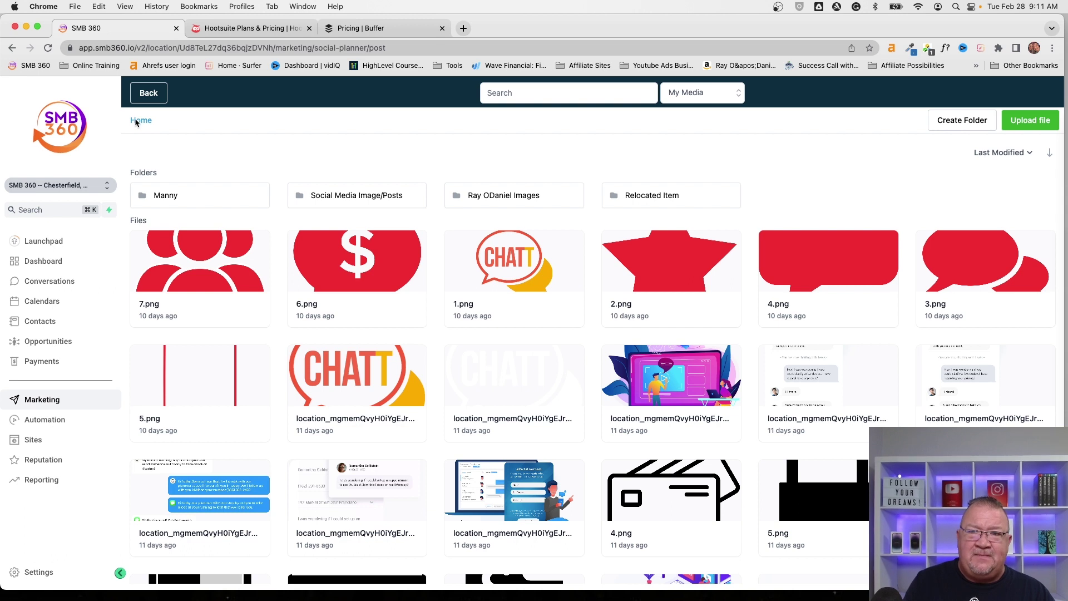
click(146, 93)
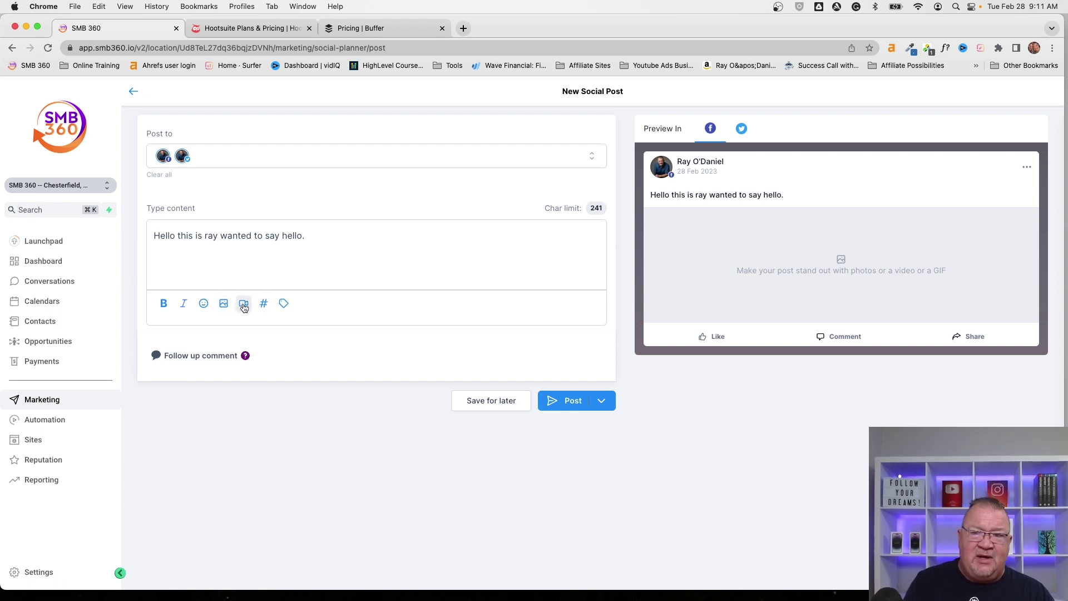
click(264, 305)
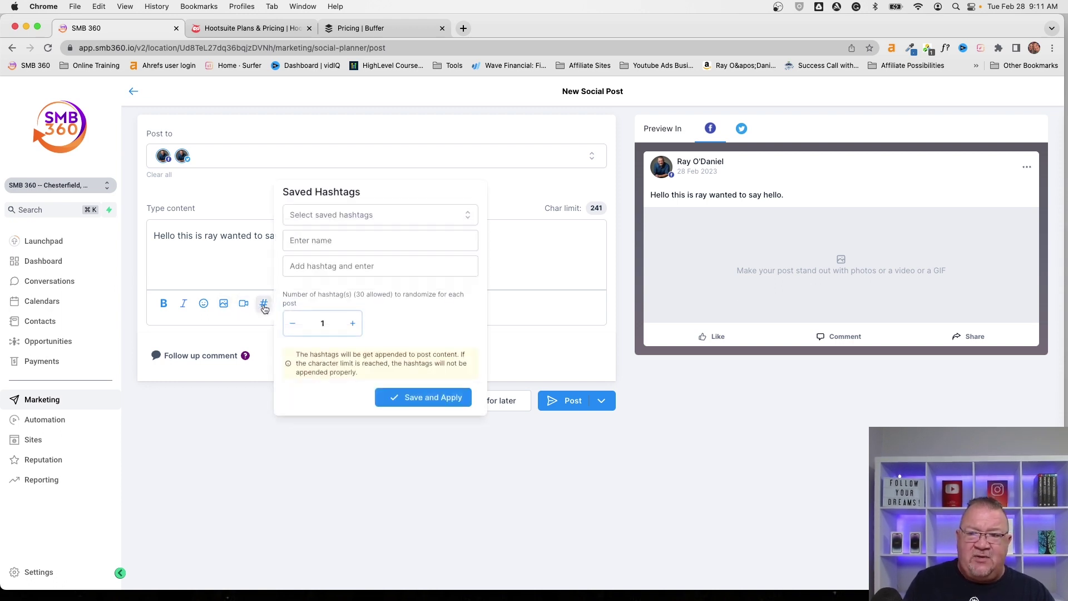
click(349, 215)
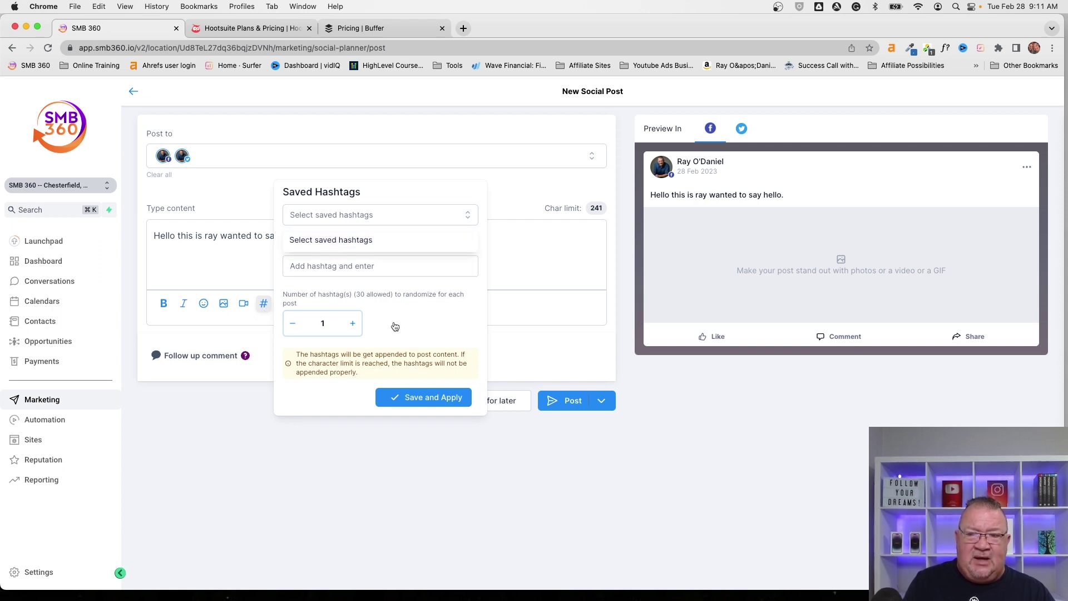
click(496, 205)
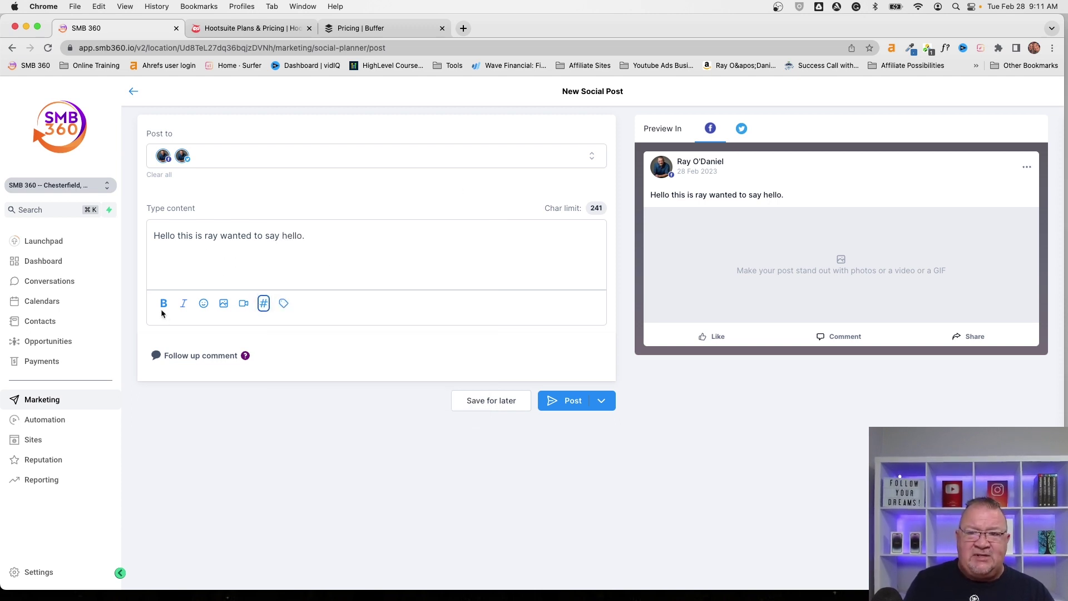
Check the emoji picker, then attach the pink laptop illustration from the media library
click(203, 307)
click(453, 349)
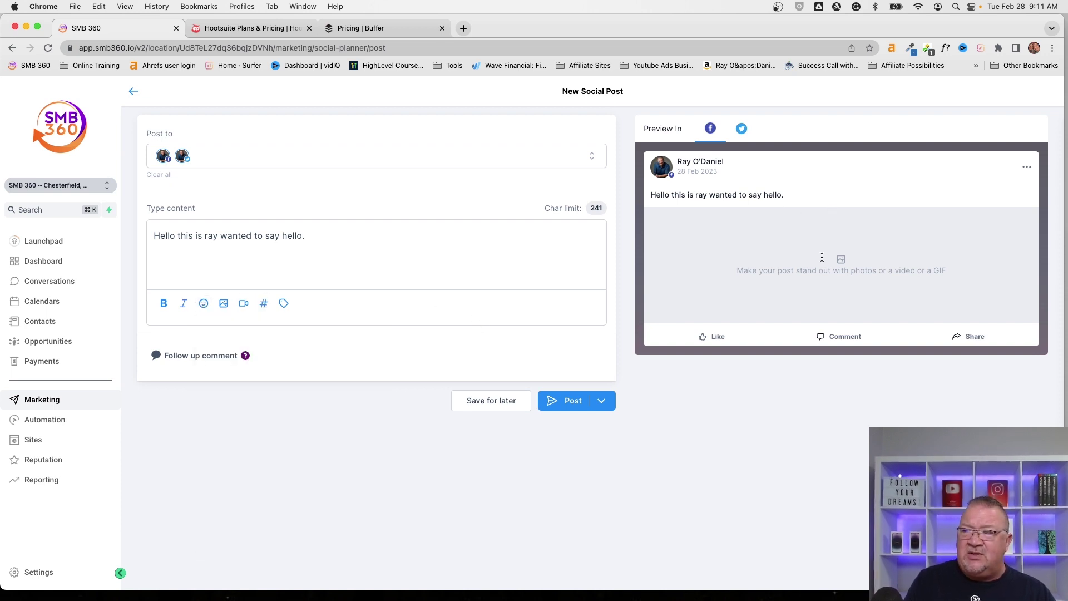
click(224, 304)
click(667, 385)
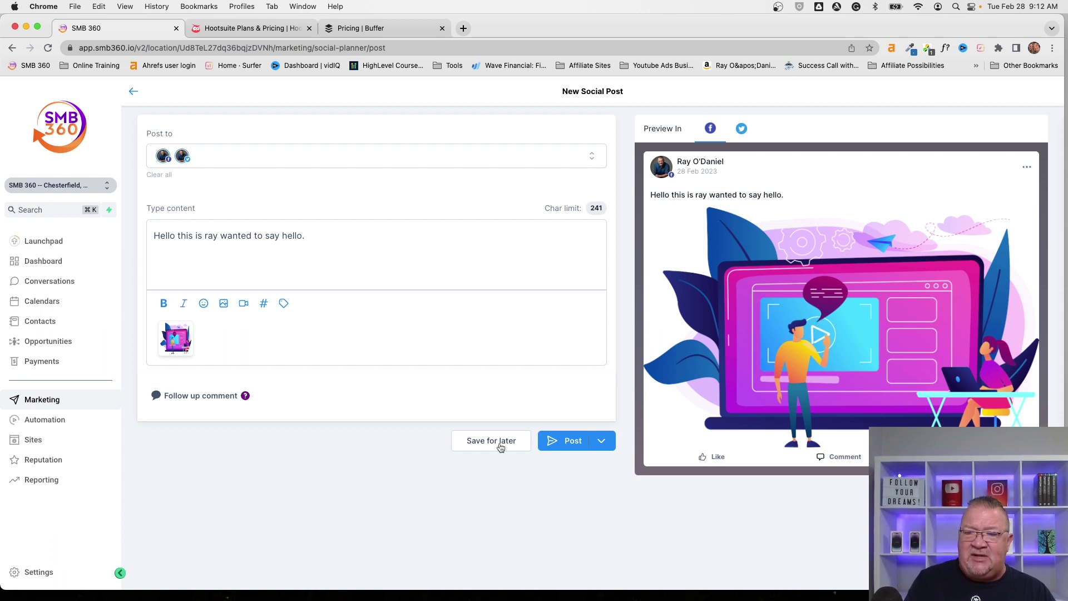
Reveal the Post button's choices: Post Now, Schedule Post, Send for Approval, Delete
click(603, 444)
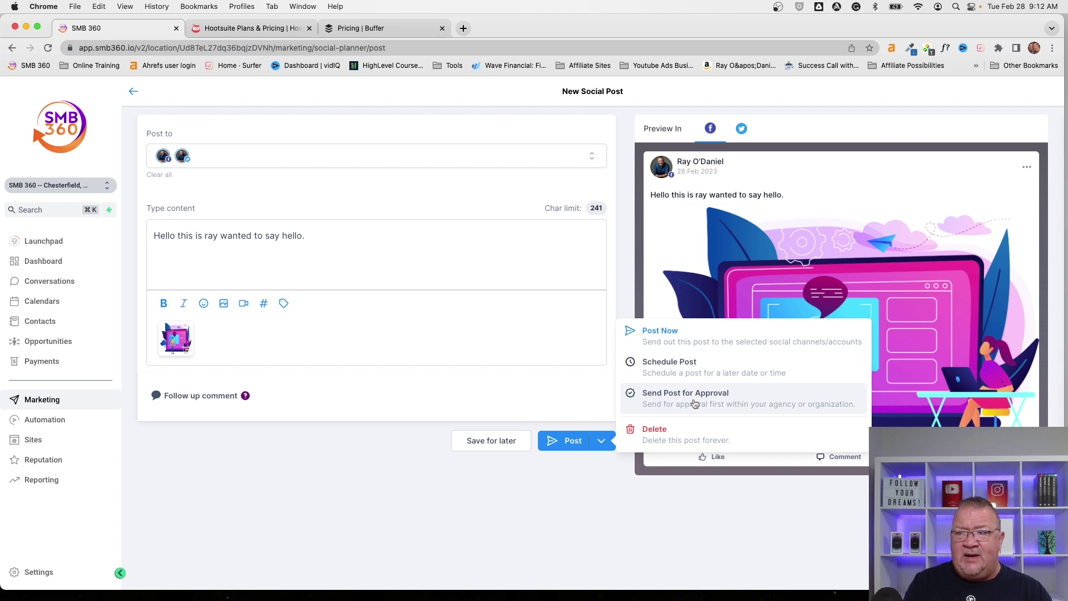
Schedule the hello post for March 3, 2023 at 10:00 AM
click(662, 371)
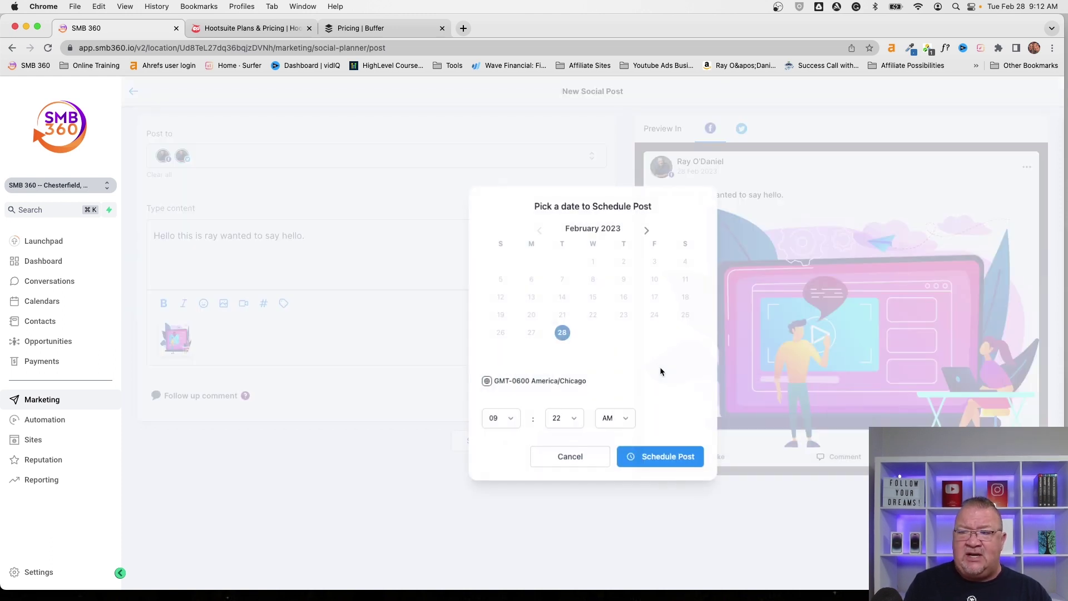
click(647, 231)
click(654, 262)
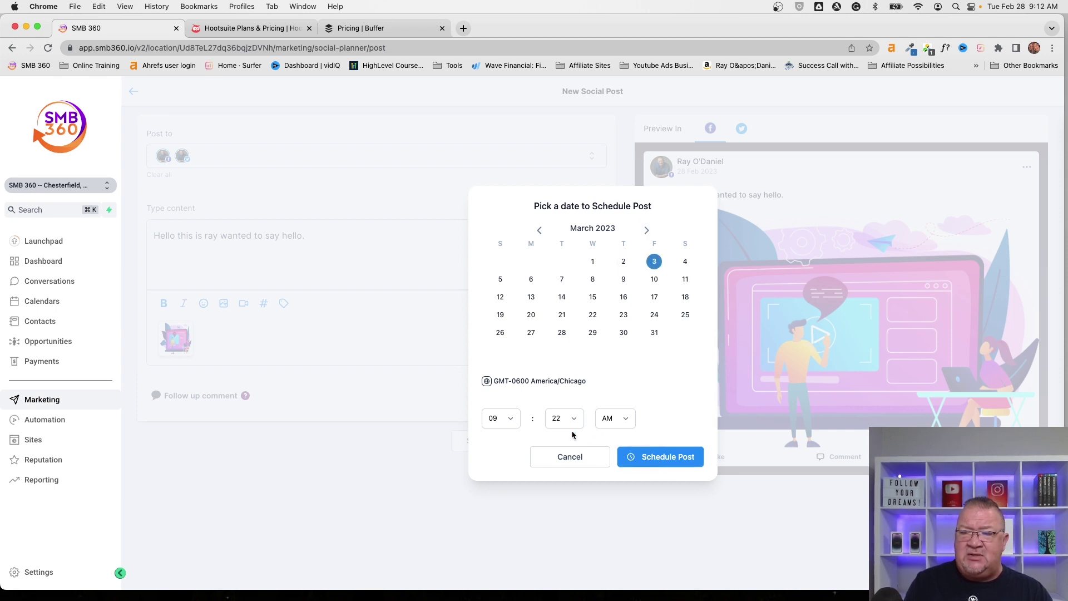
click(519, 418)
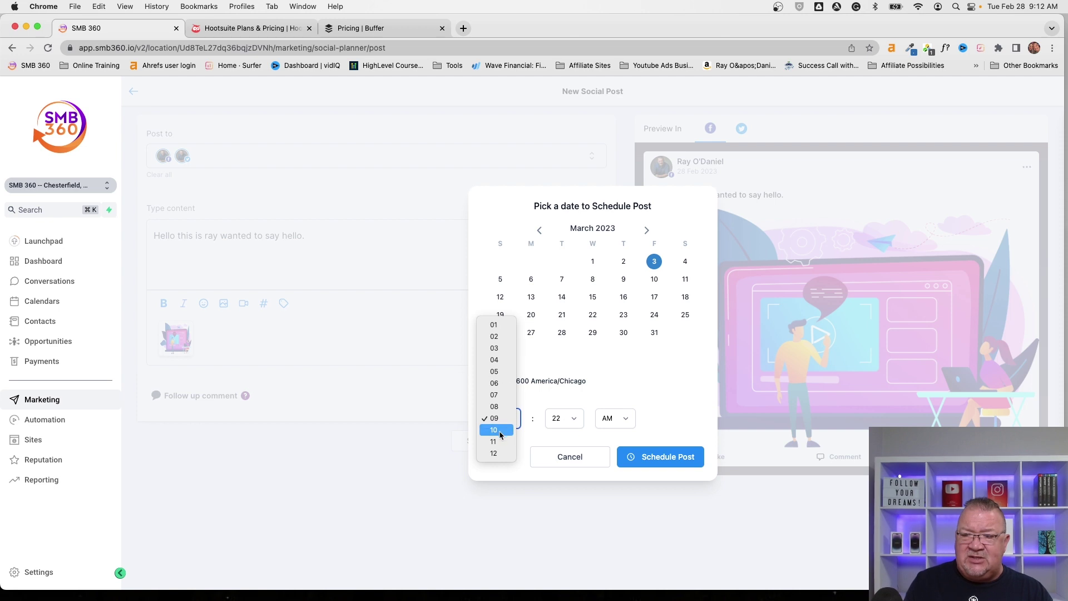
click(505, 430)
click(576, 420)
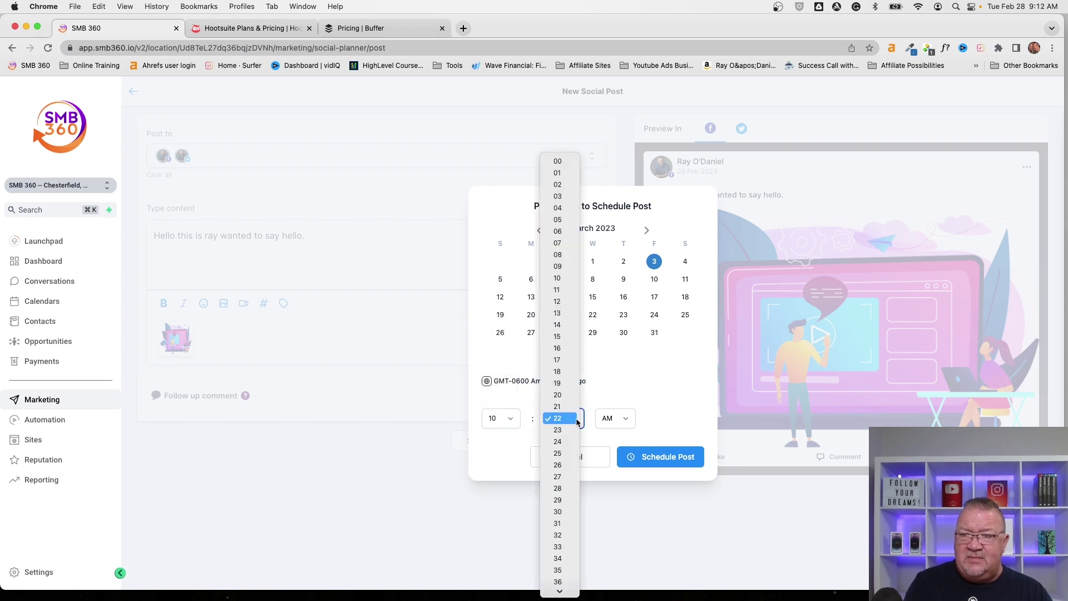
click(557, 162)
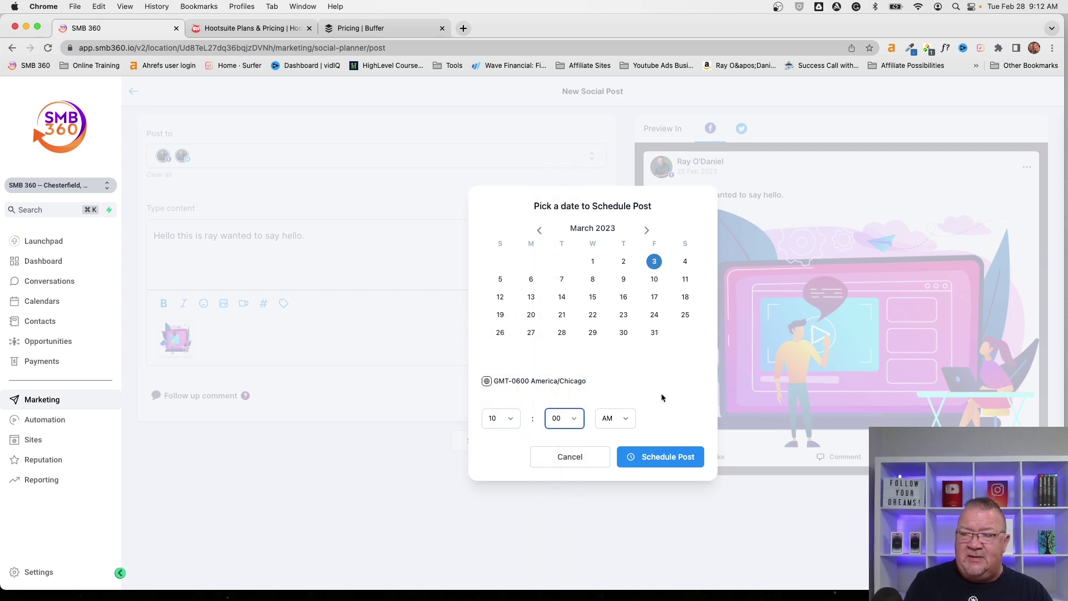
click(652, 457)
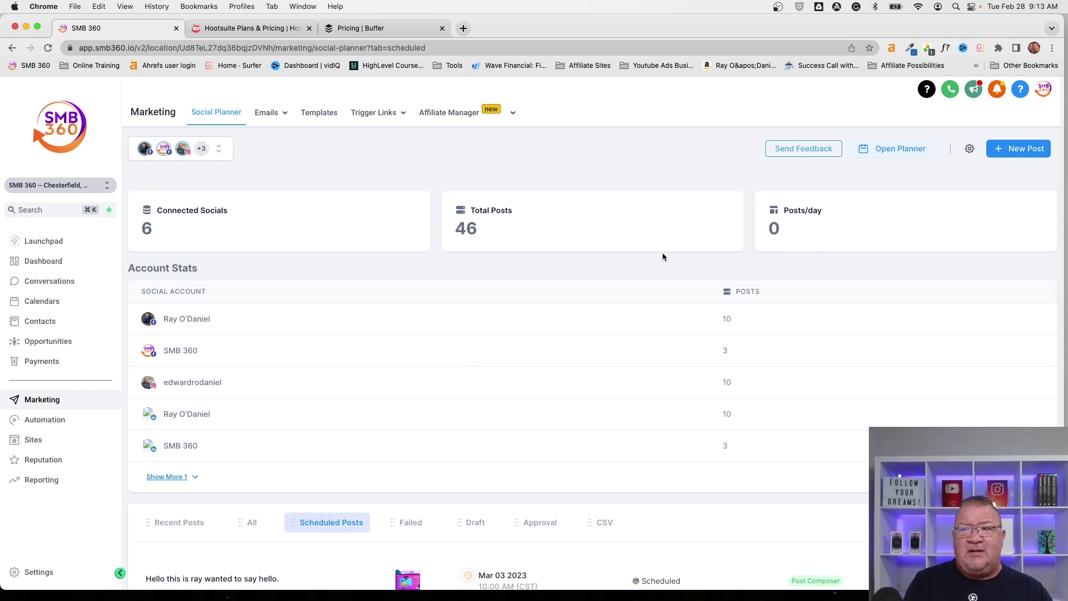
scroll(639, 303, down, 2)
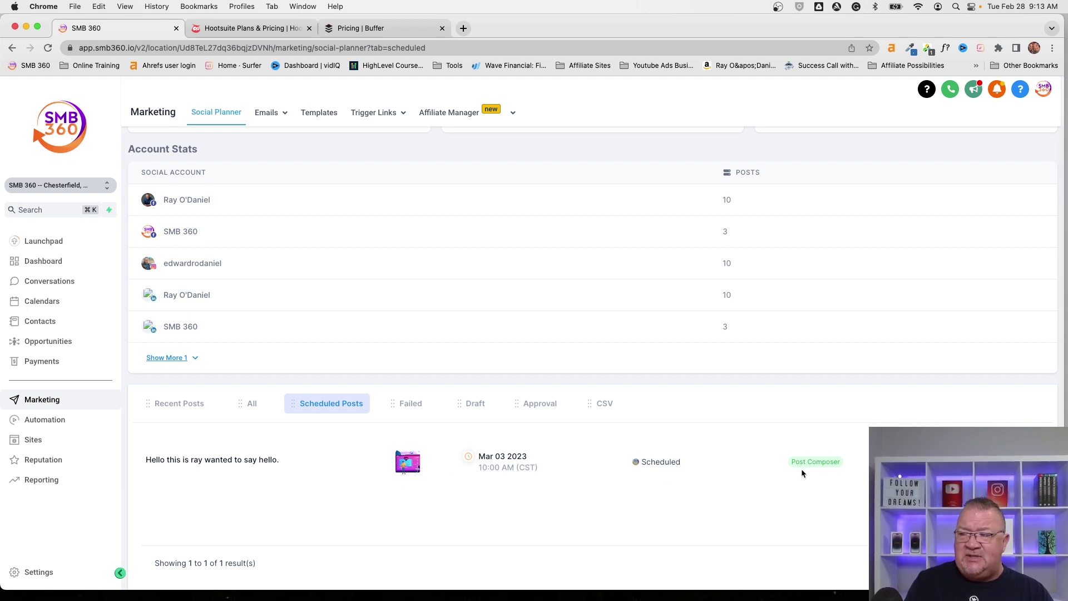
scroll(940, 245, up, 3)
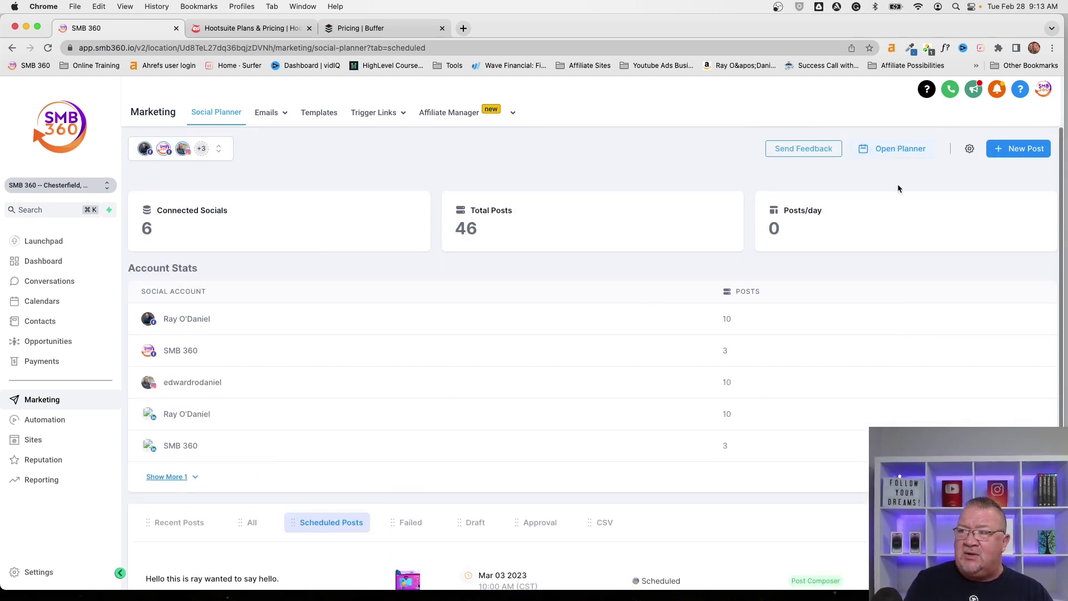
Open the Planner calendar and look over the month showing the March 3 post
click(885, 149)
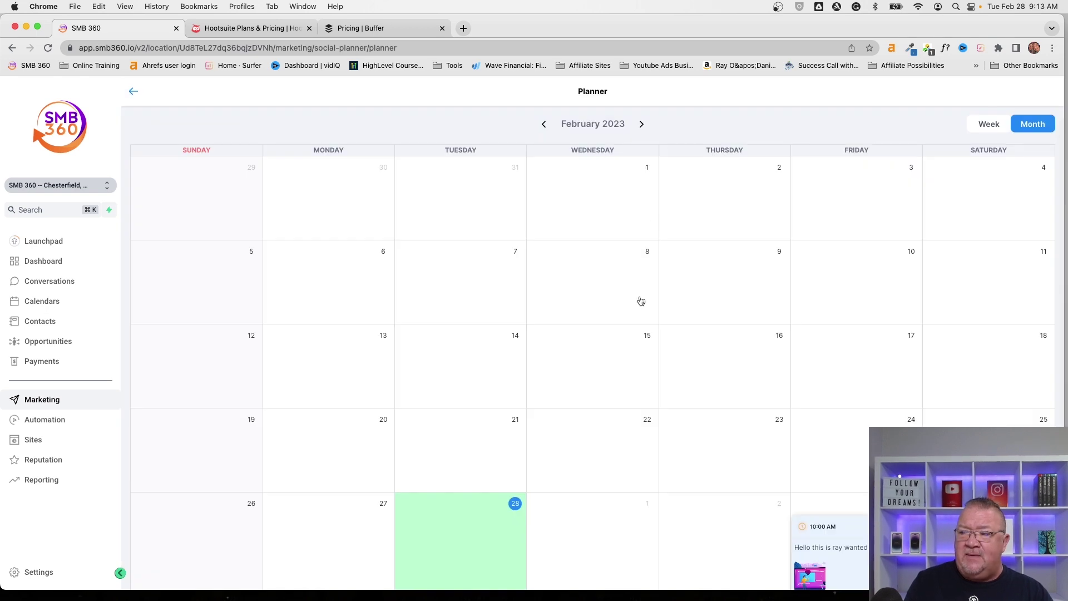
scroll(640, 301, down, 1)
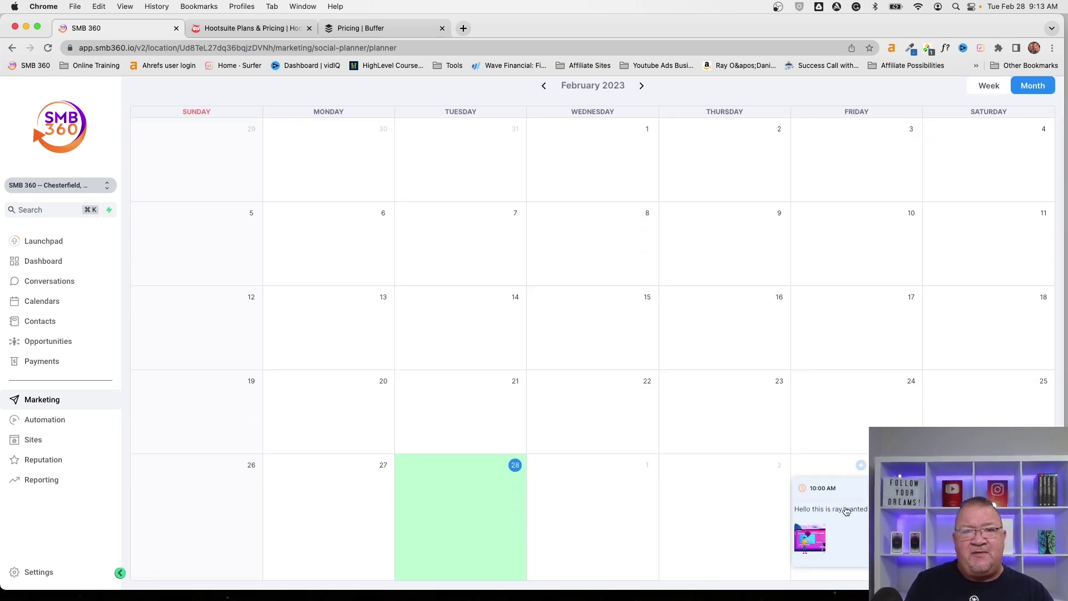
scroll(374, 230, up, 1)
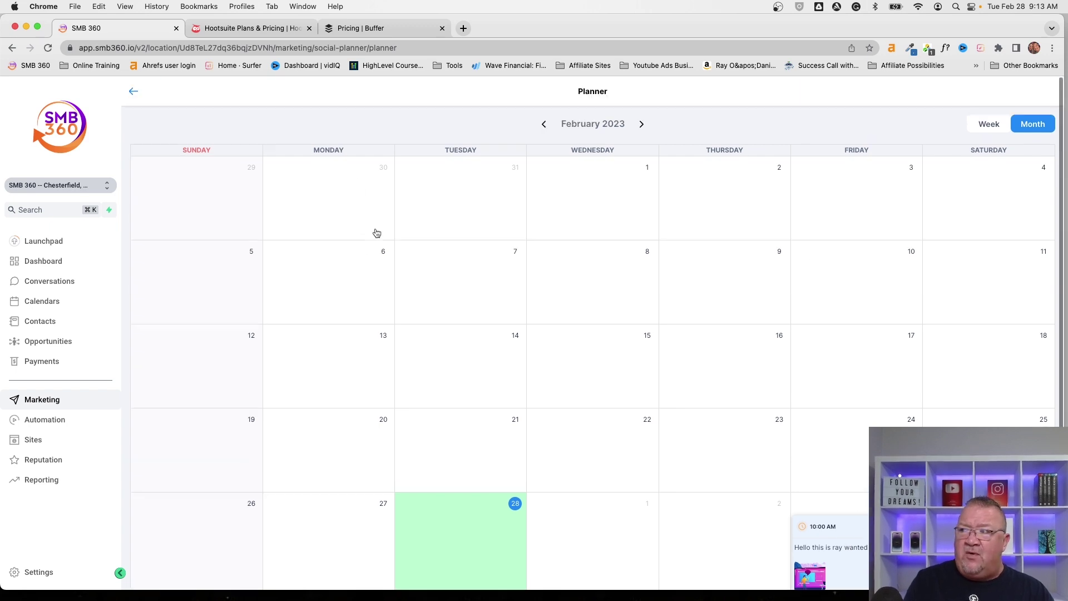
Go back from the Planner to the Social Planner overview with stats and recent posts
click(134, 92)
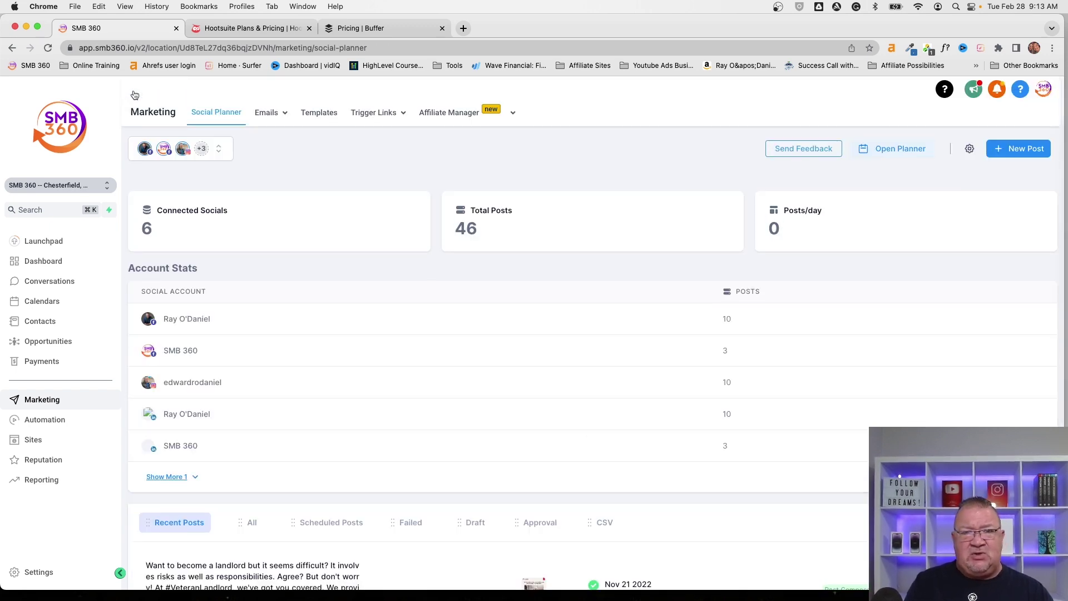